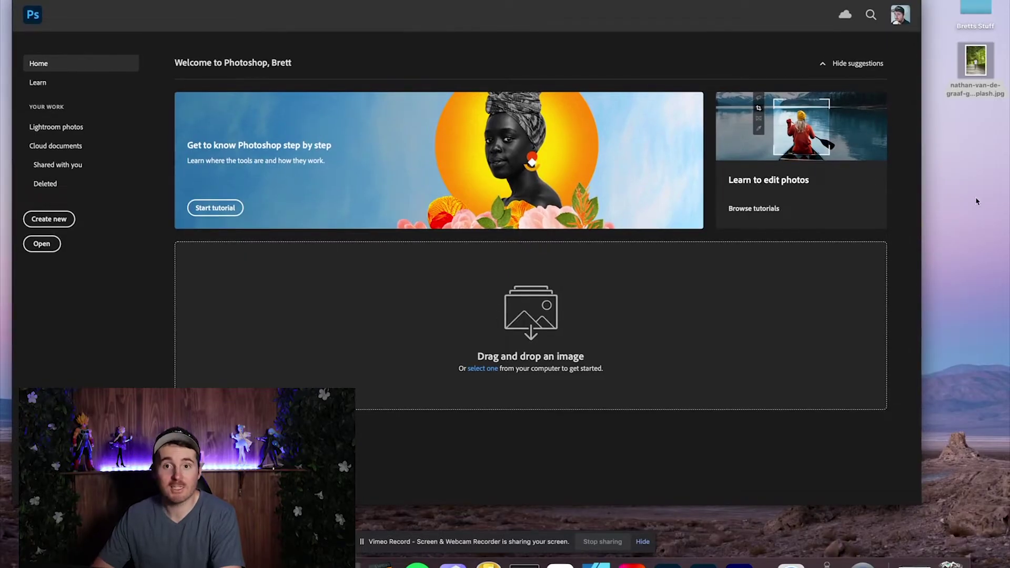
Drag the forest-path JPG of the walking man from the desktop into Photoshop to open it
{"action": "left_click_drag", "start_coordinate": [981, 62], "coordinate": [581, 301]}
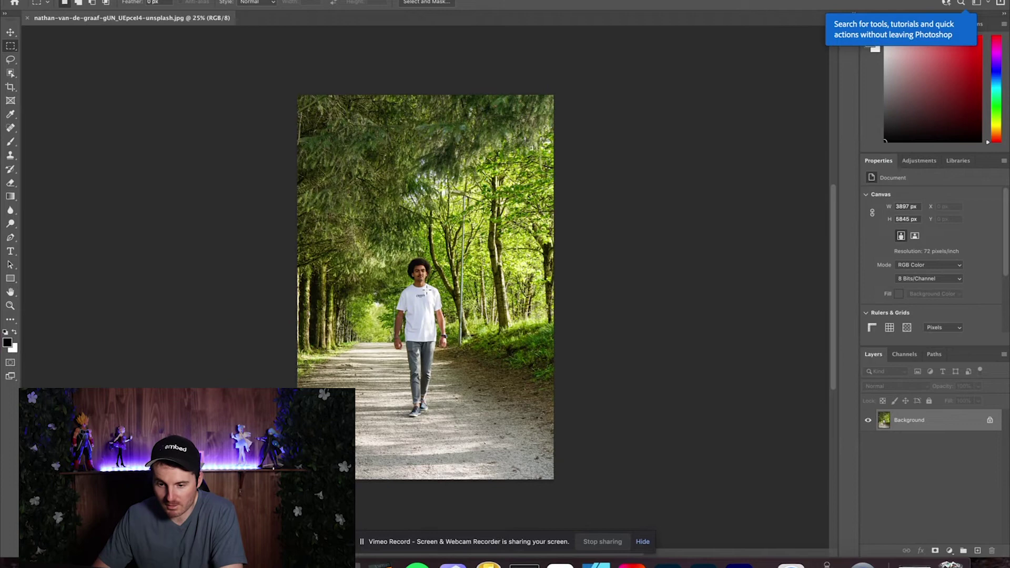
Zoom in to about 145% and pan down to the man's trousers and shoes
{"action": "scroll", "coordinate": [426, 288], "scroll_direction": "up", "scroll_amount": 5}
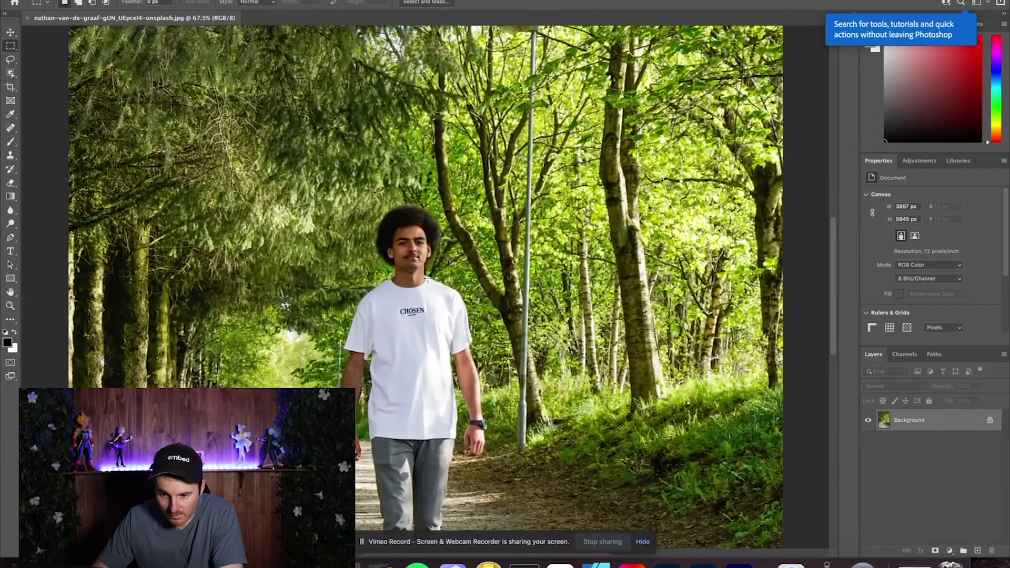
{"action": "scroll", "coordinate": [426, 279], "scroll_direction": "up", "scroll_amount": 5}
{"action": "scroll", "coordinate": [428, 279], "scroll_direction": "down", "scroll_amount": 8}
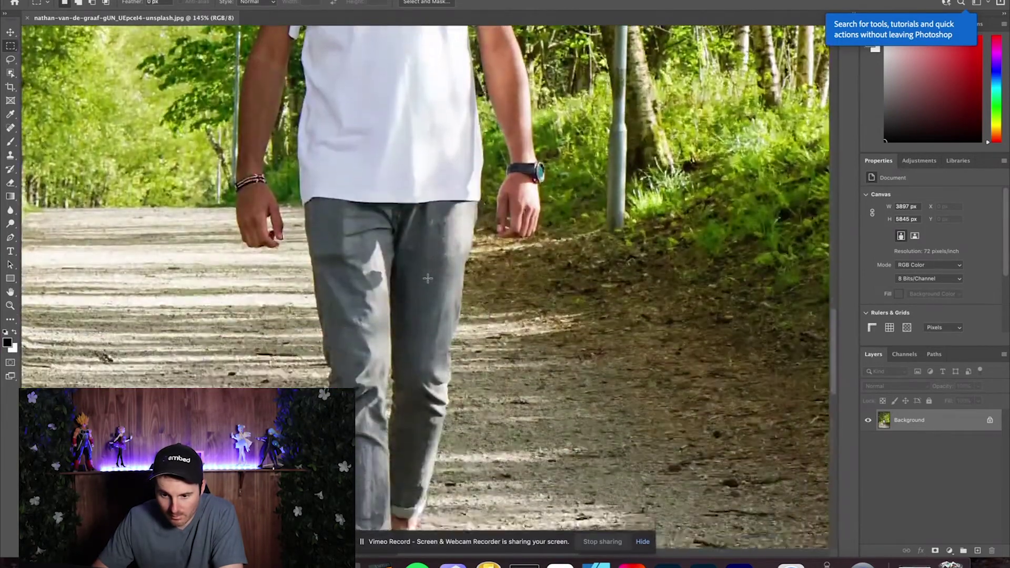
{"action": "scroll", "coordinate": [428, 279], "scroll_direction": "down", "scroll_amount": 5}
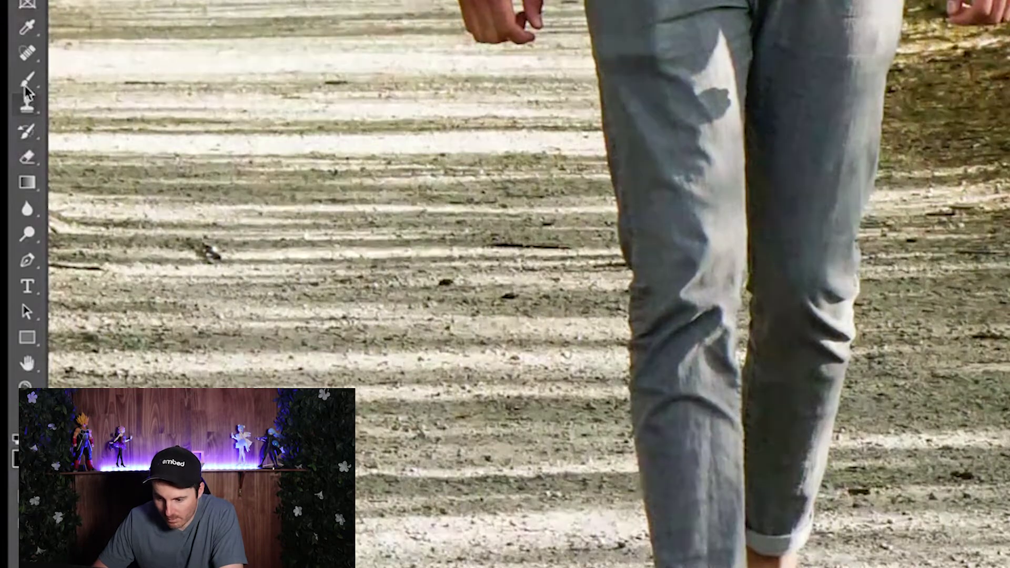
Start a Pen tool path at the shoe, placing anchors up the left trouser edge
{"action": "left_click", "coordinate": [33, 266]}
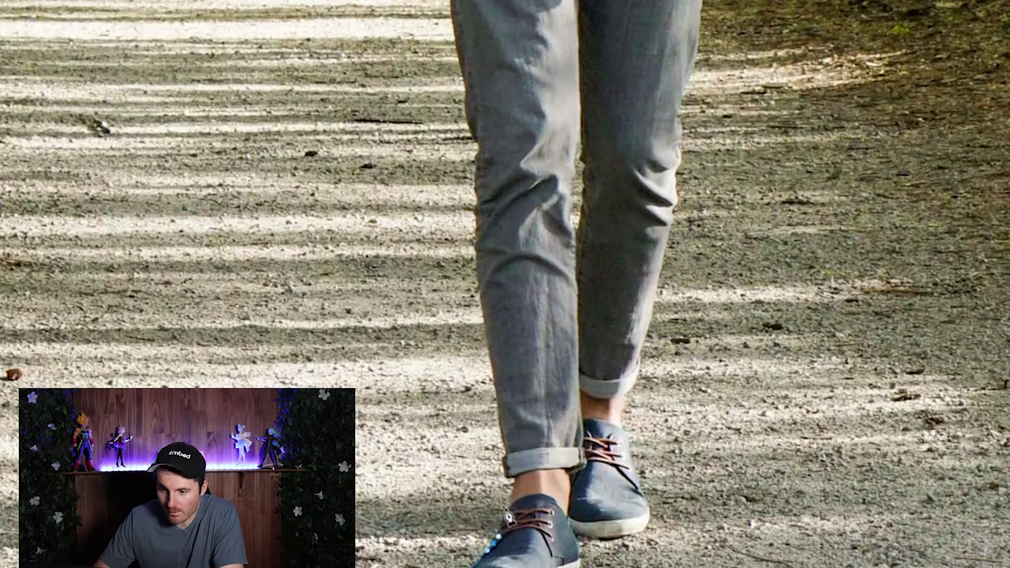
{"action": "left_click", "coordinate": [508, 505]}
{"action": "left_click", "coordinate": [505, 447]}
{"action": "left_click", "coordinate": [483, 314]}
{"action": "left_click", "coordinate": [476, 148]}
{"action": "left_click", "coordinate": [459, 55]}
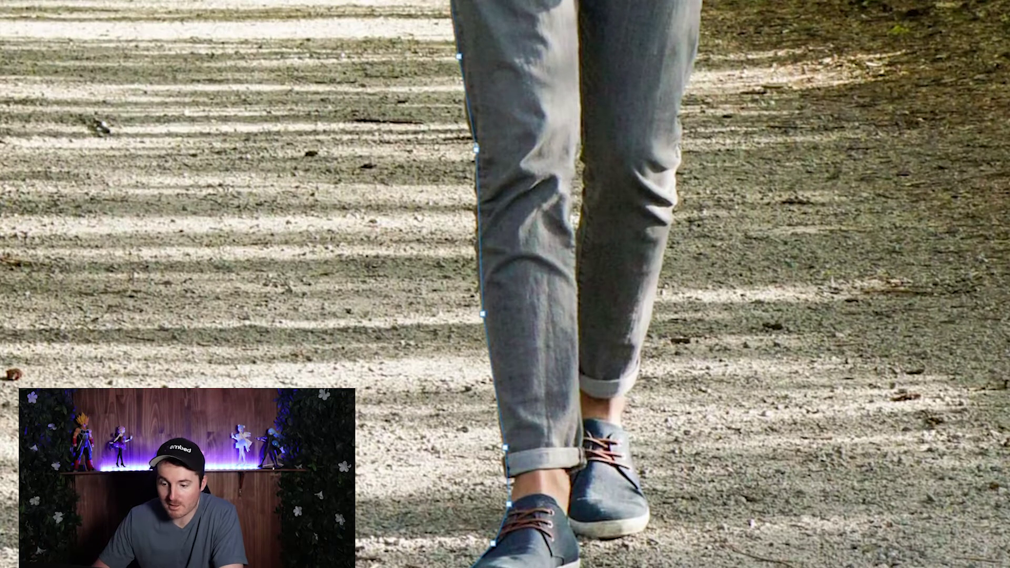
{"action": "right_click", "coordinate": [432, 57]}
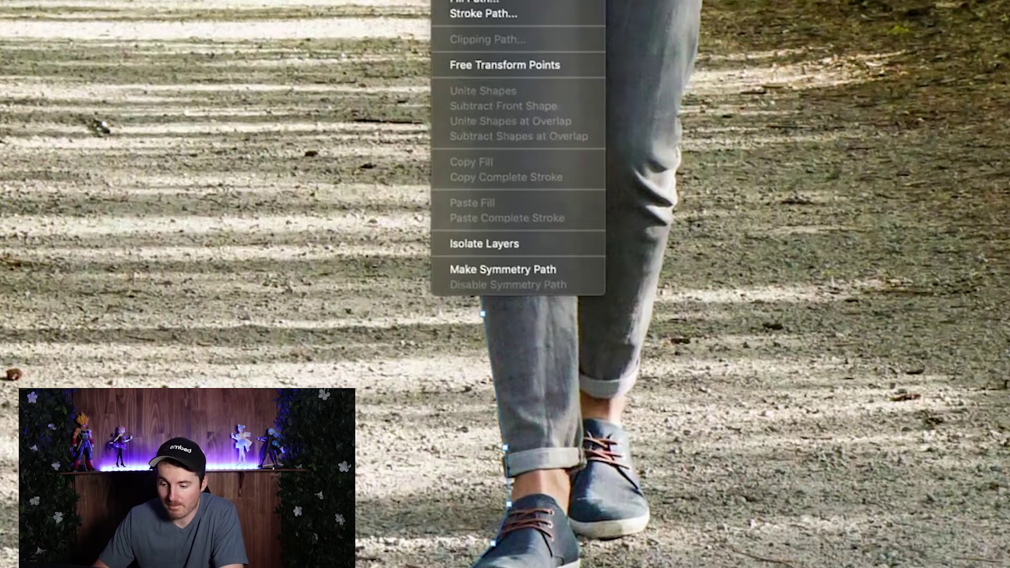
{"action": "key", "text": "Escape"}
{"action": "scroll", "coordinate": [427, 247], "scroll_direction": "up", "scroll_amount": 10}
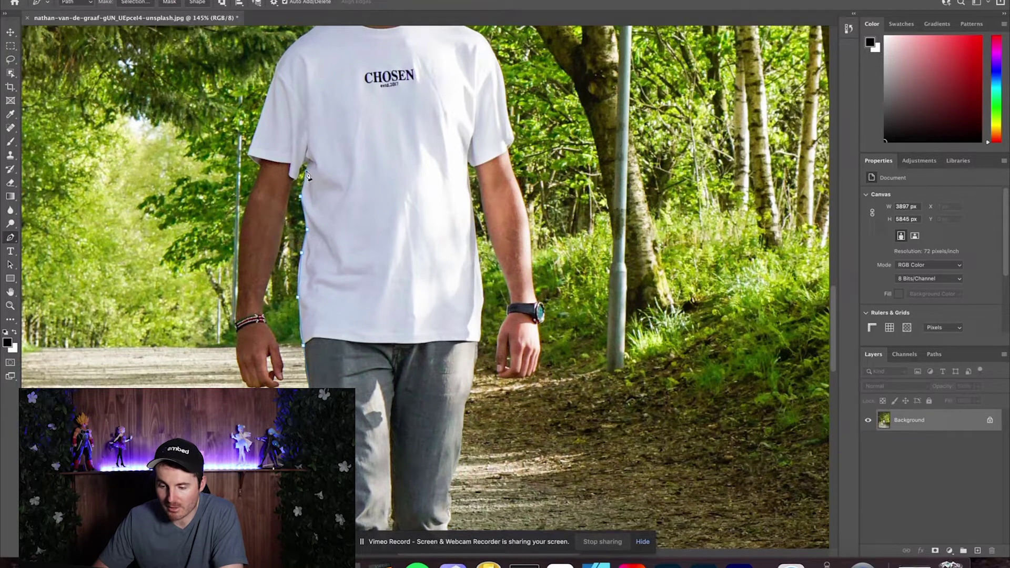
Extend the path around the left arm and hand up toward the shoulder
{"action": "left_click", "coordinate": [288, 230]}
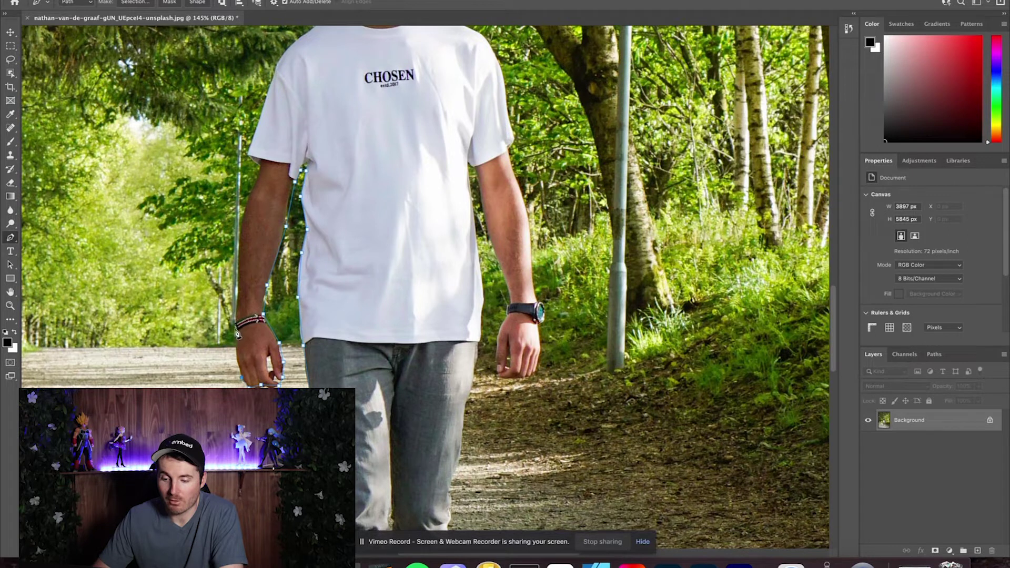
{"action": "left_click", "coordinate": [238, 355]}
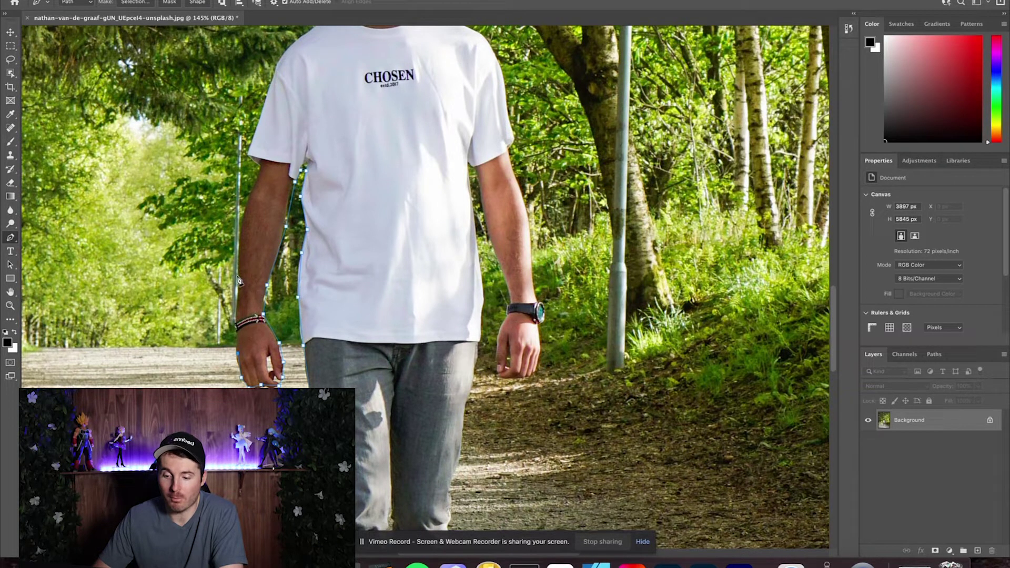
{"action": "left_click", "coordinate": [238, 275]}
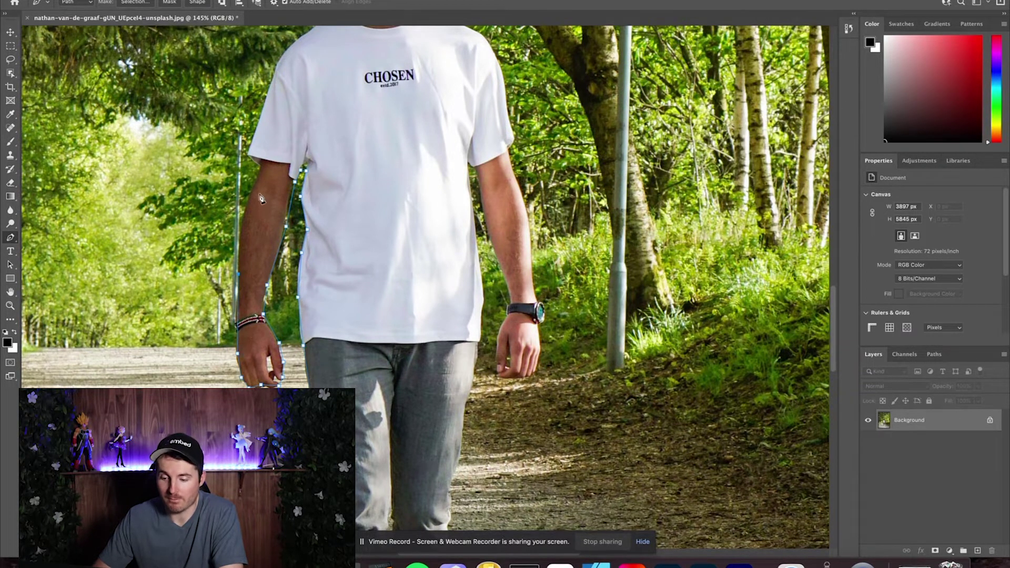
{"action": "left_click", "coordinate": [245, 210]}
{"action": "left_click", "coordinate": [258, 181]}
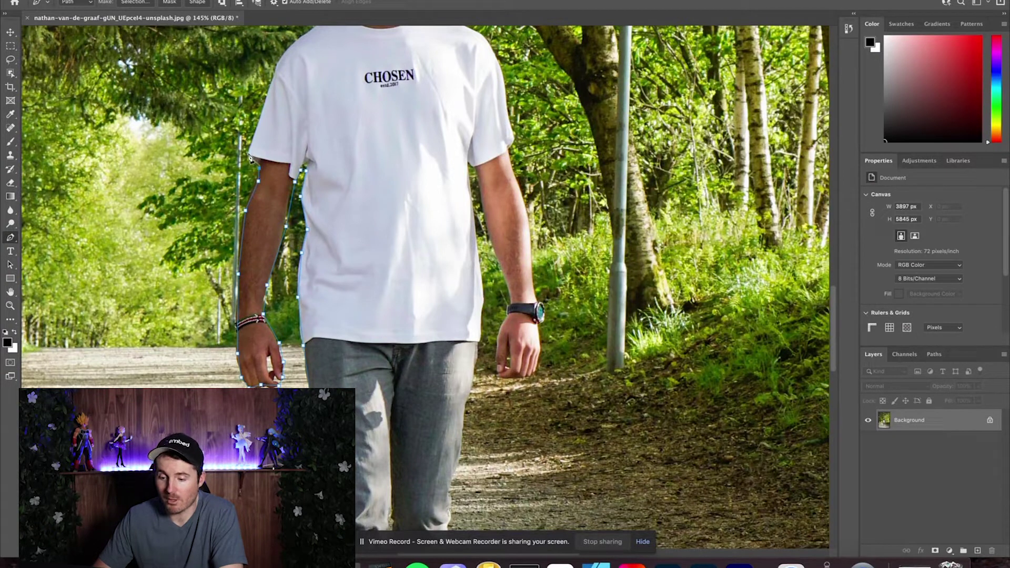
Continue the path up the neck and the side of the hair to its top
{"action": "scroll", "coordinate": [262, 123], "scroll_direction": "up", "scroll_amount": 5}
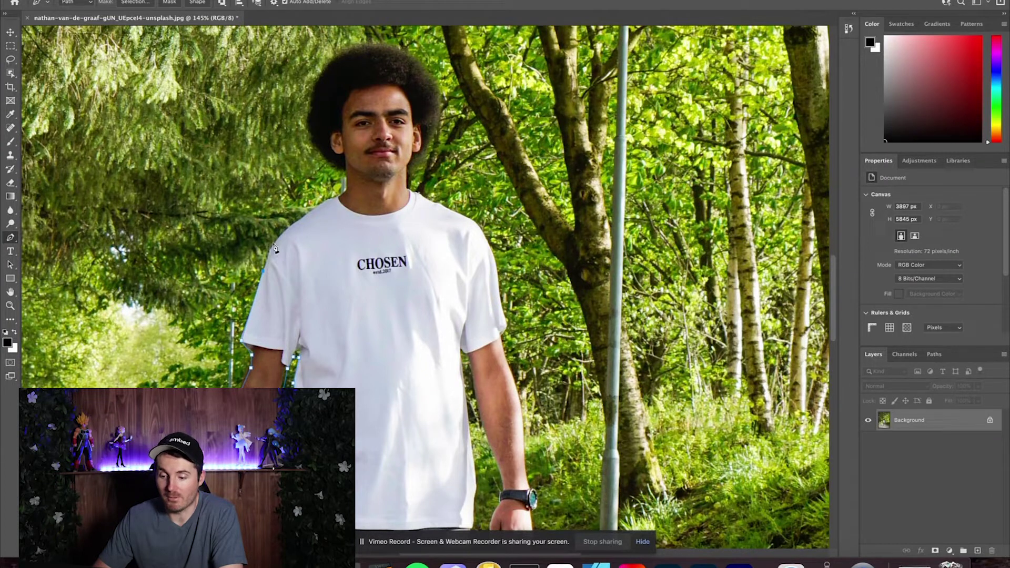
{"action": "left_click", "coordinate": [344, 193]}
{"action": "left_click", "coordinate": [345, 173]}
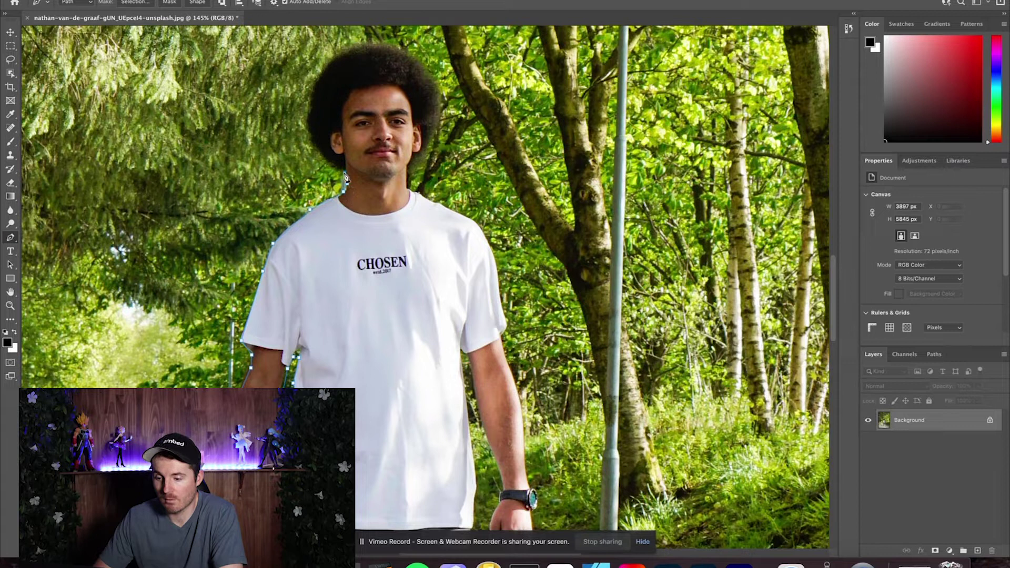
{"action": "left_click", "coordinate": [328, 163]}
{"action": "left_click", "coordinate": [312, 142]}
{"action": "left_click", "coordinate": [307, 103]}
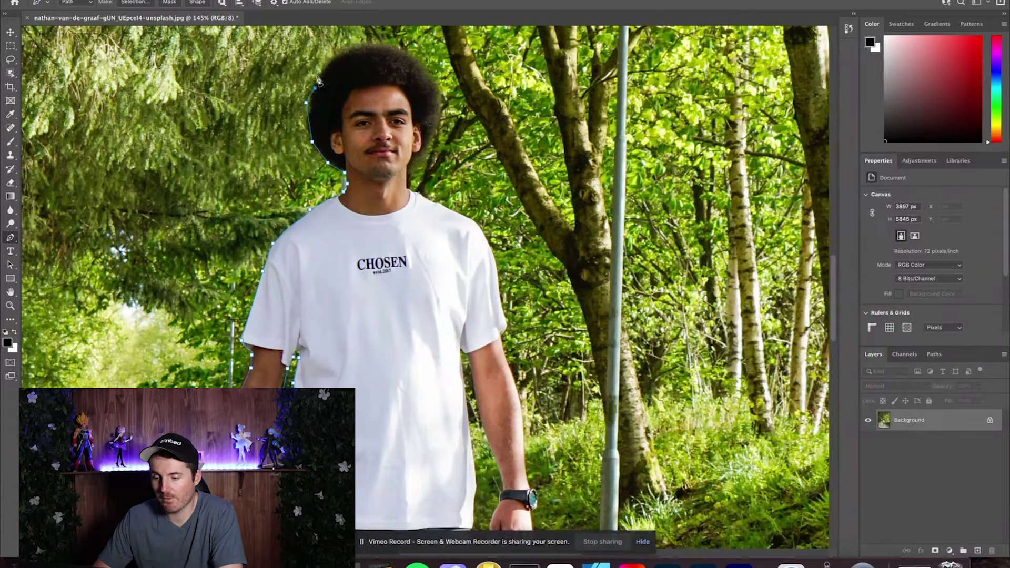
{"action": "left_click", "coordinate": [327, 62]}
{"action": "left_click", "coordinate": [362, 45]}
Carry the path down the hair's right side onto the right shoulder and sleeve
{"action": "left_click", "coordinate": [440, 85]}
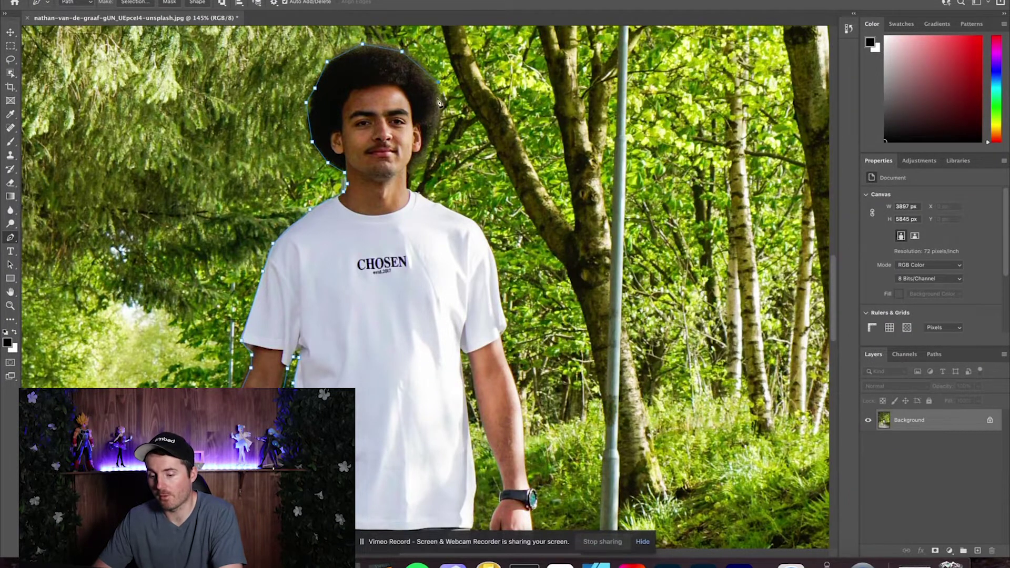
{"action": "left_click", "coordinate": [430, 148]}
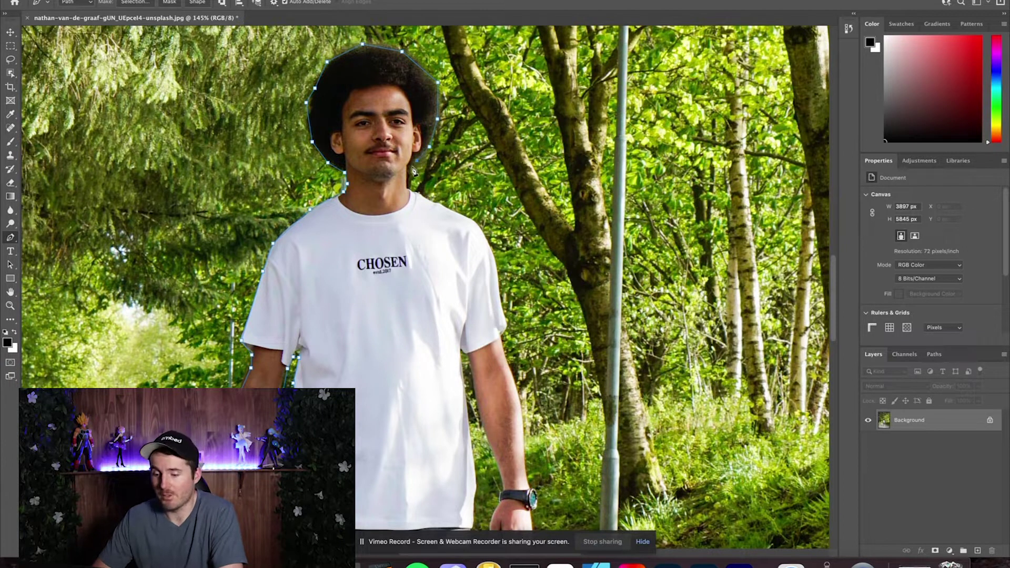
{"action": "left_click", "coordinate": [407, 188]}
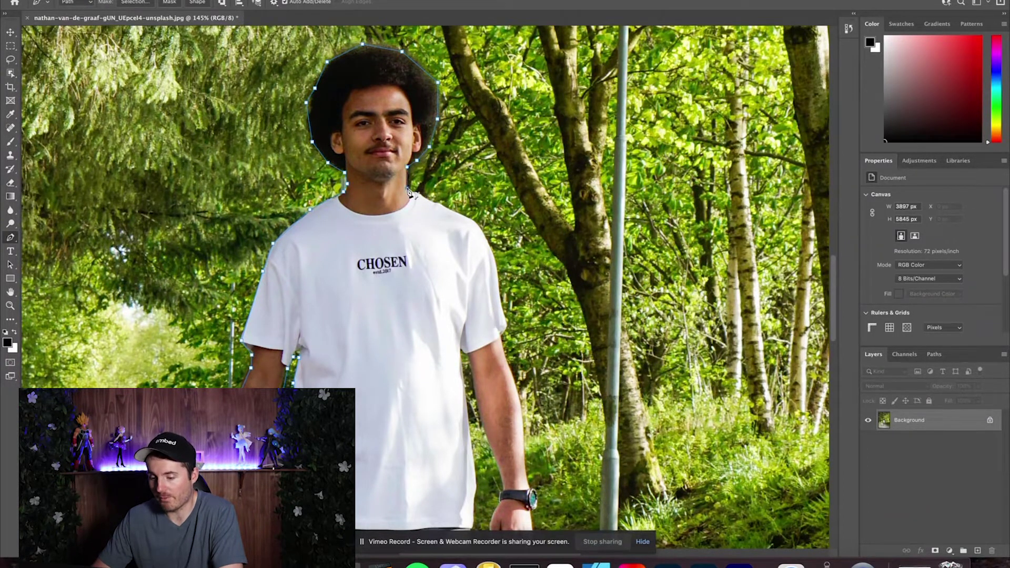
{"action": "left_click", "coordinate": [465, 215]}
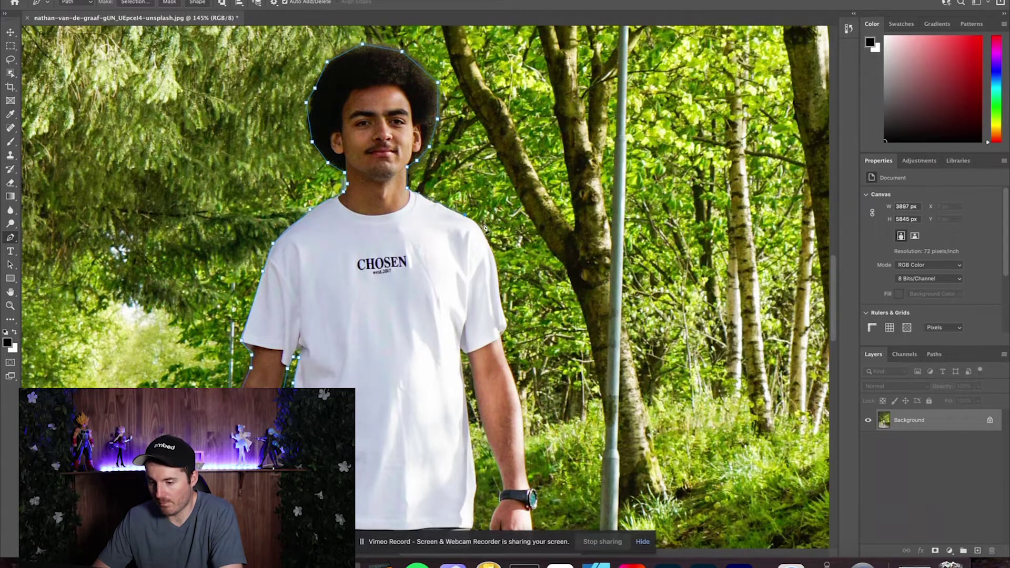
{"action": "left_click", "coordinate": [483, 227]}
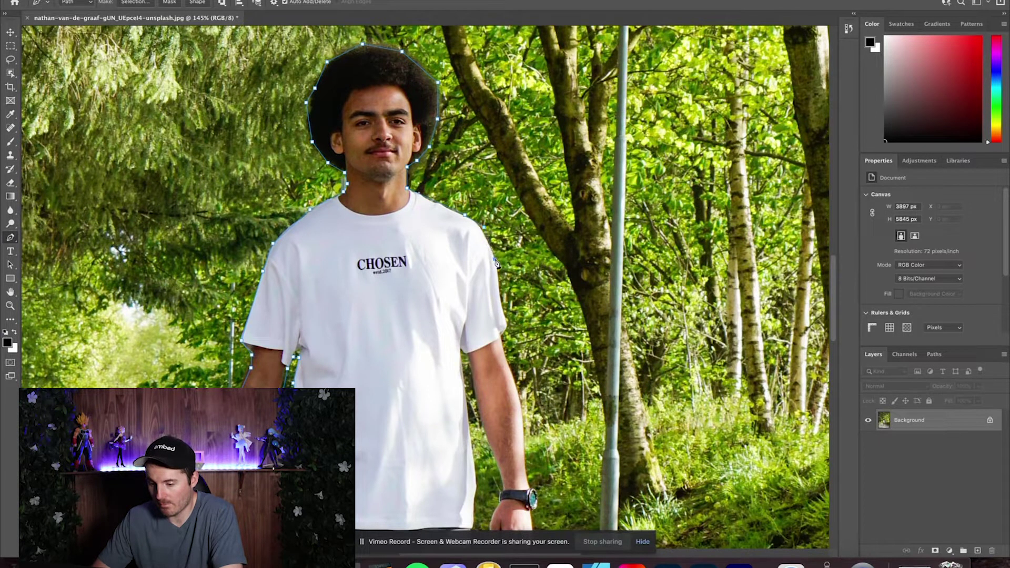
Trace the path down the right arm, around the hand and back up to the armpit
{"action": "scroll", "coordinate": [496, 264], "scroll_direction": "down", "scroll_amount": 5}
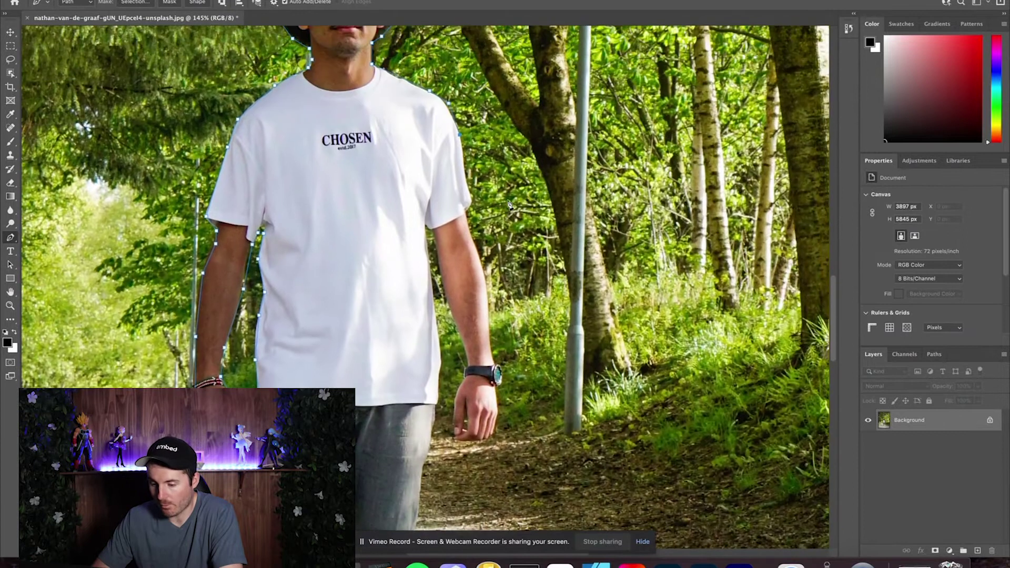
{"action": "left_click", "coordinate": [467, 213]}
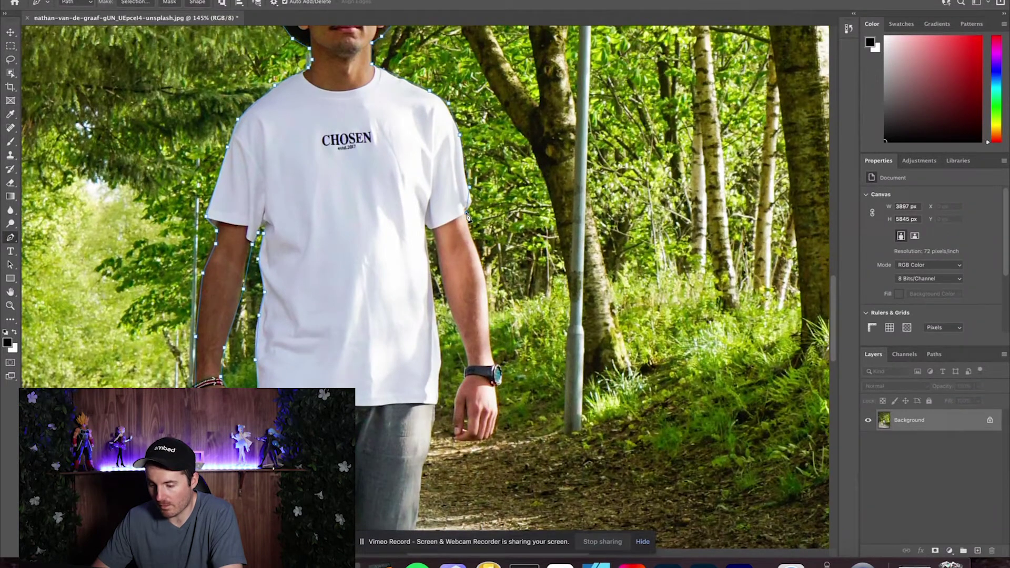
{"action": "left_click", "coordinate": [485, 274]}
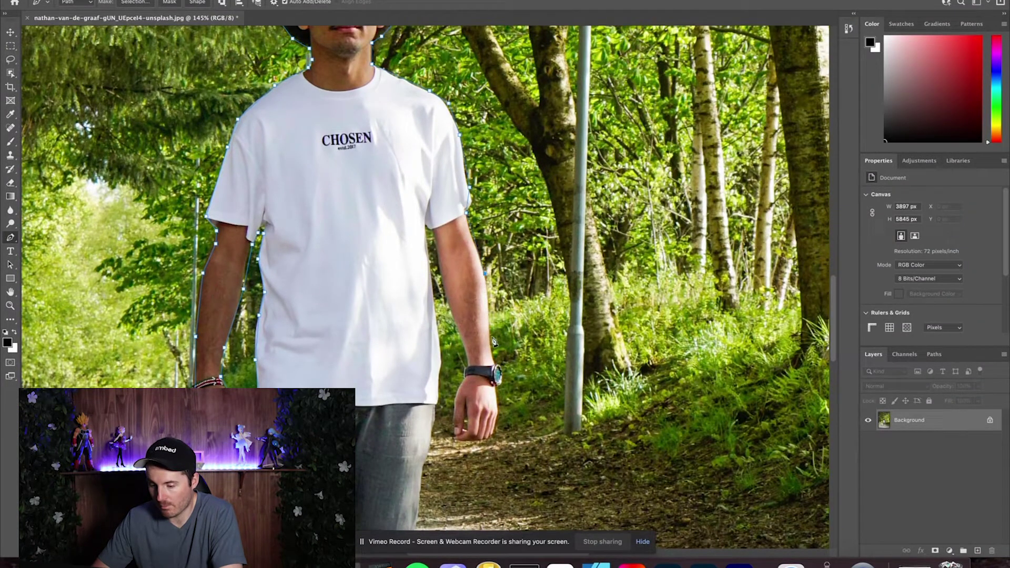
{"action": "left_click", "coordinate": [492, 339]}
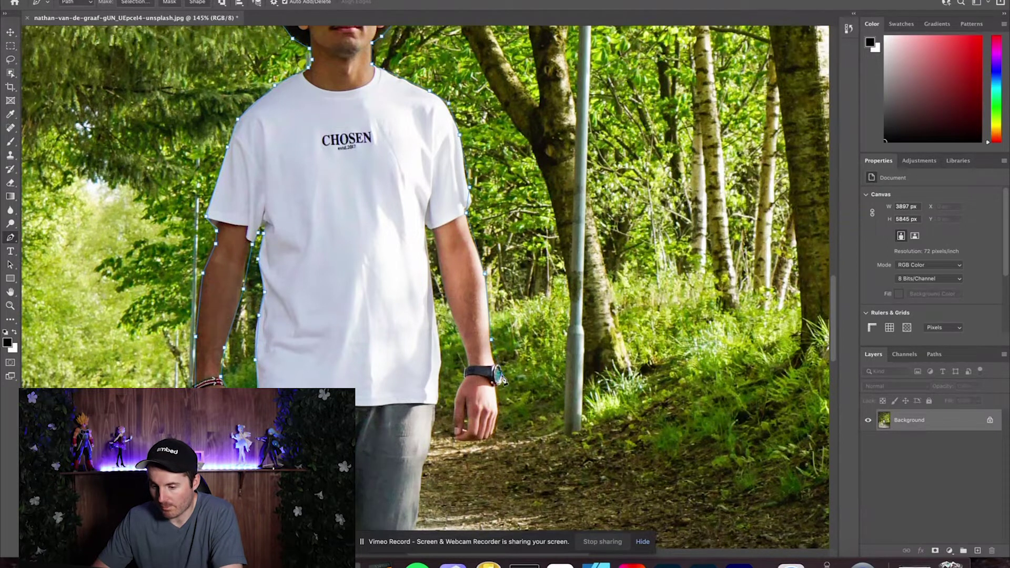
{"action": "left_click", "coordinate": [494, 421]}
{"action": "left_click", "coordinate": [482, 440]}
{"action": "left_click", "coordinate": [452, 443]}
{"action": "left_click", "coordinate": [460, 383]}
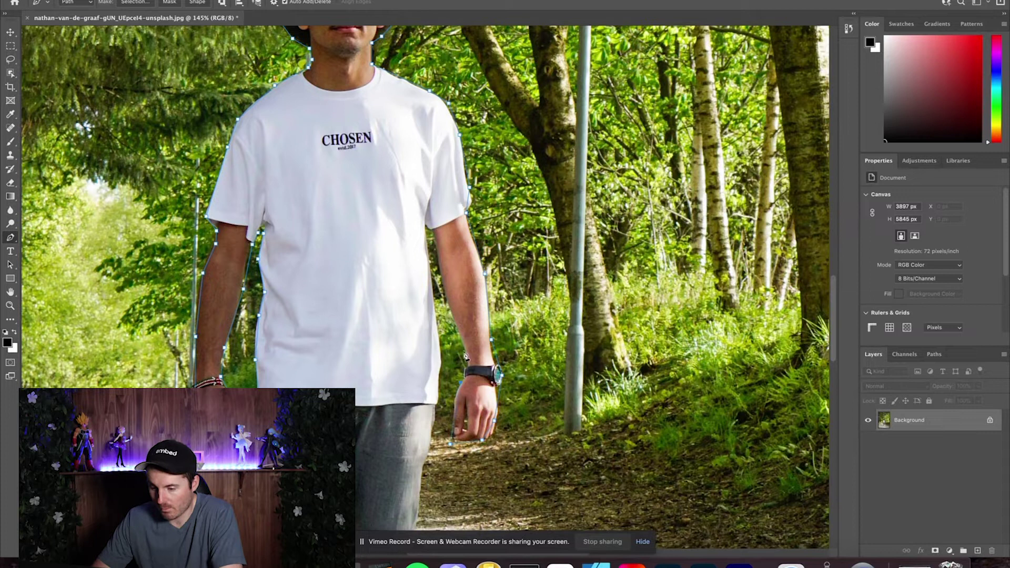
{"action": "left_click", "coordinate": [443, 278]}
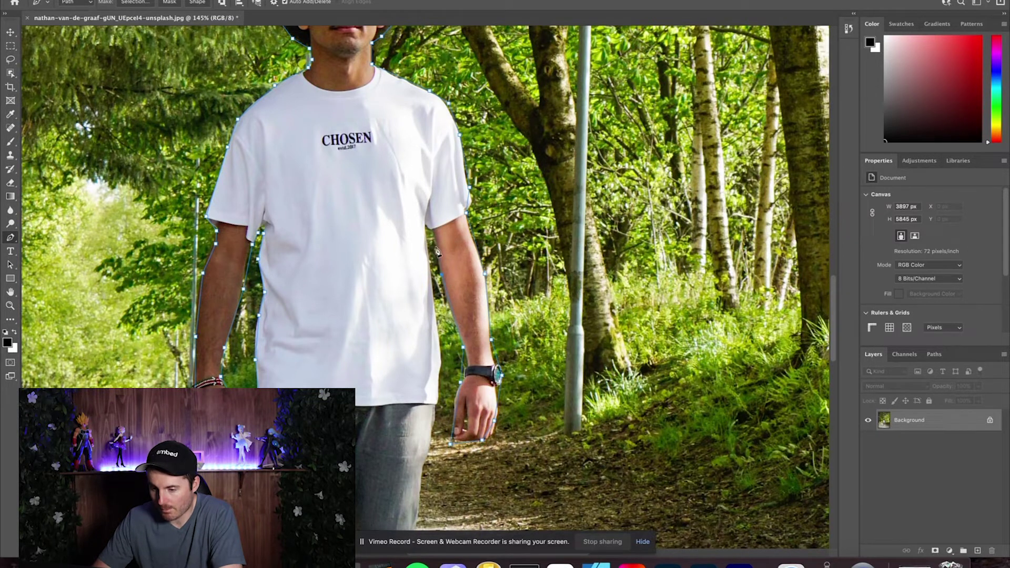
{"action": "left_click", "coordinate": [433, 230]}
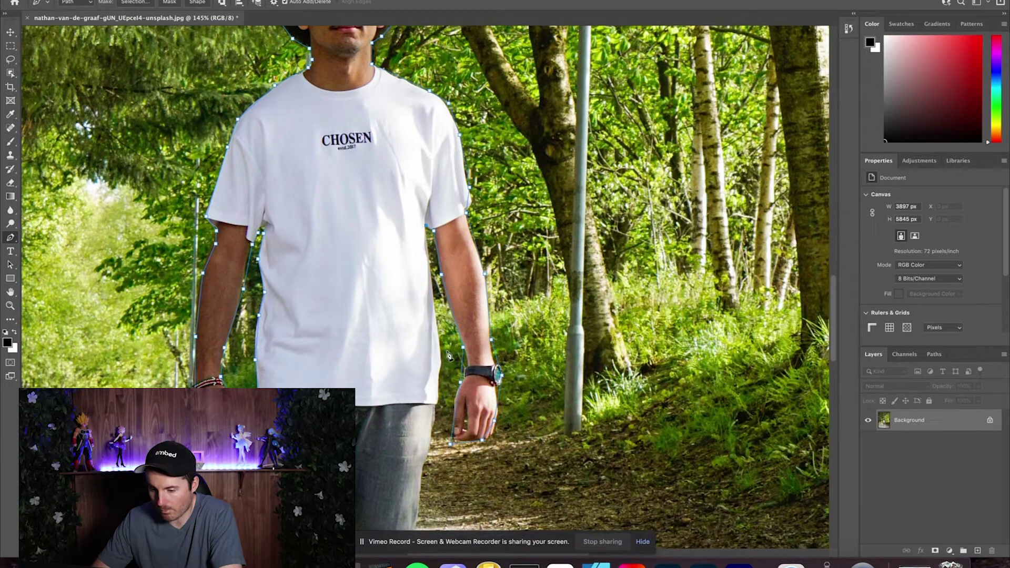
Add anchors at the shirt hem and trouser cuff, then zoom out to check the path
{"action": "scroll", "coordinate": [441, 358], "scroll_direction": "down", "scroll_amount": 5}
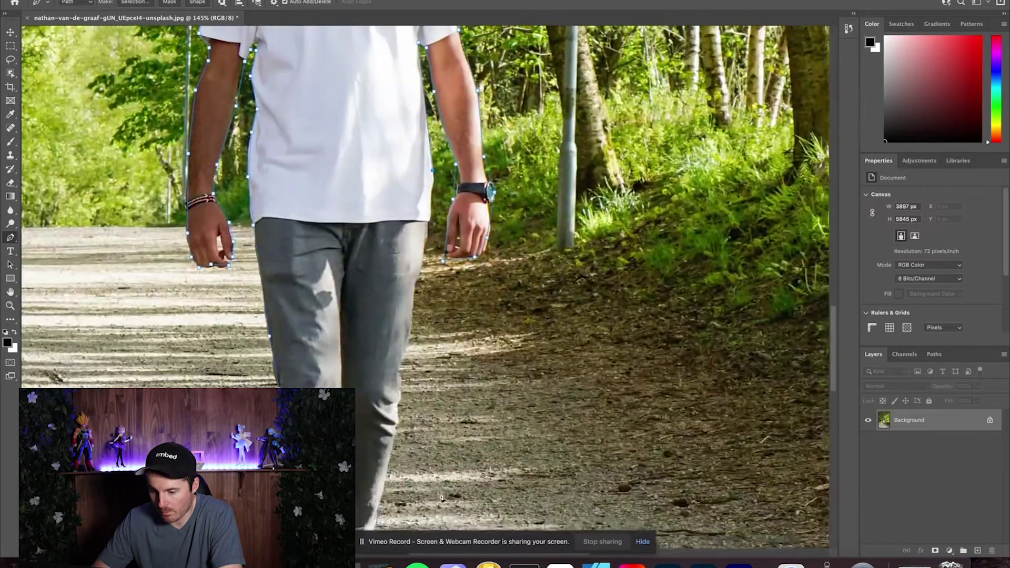
{"action": "left_click", "coordinate": [422, 257]}
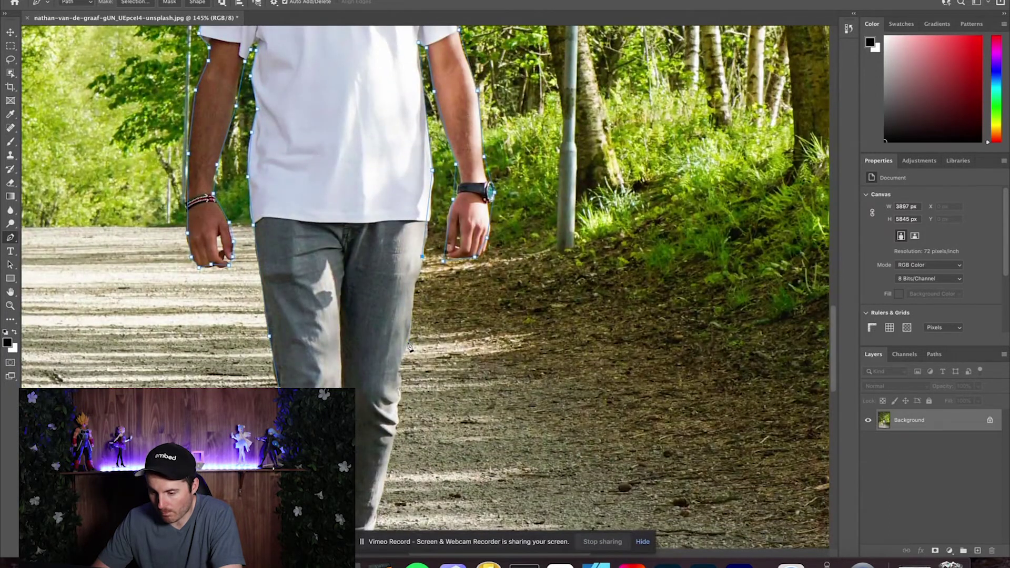
{"action": "scroll", "coordinate": [398, 415], "scroll_direction": "down", "scroll_amount": 5}
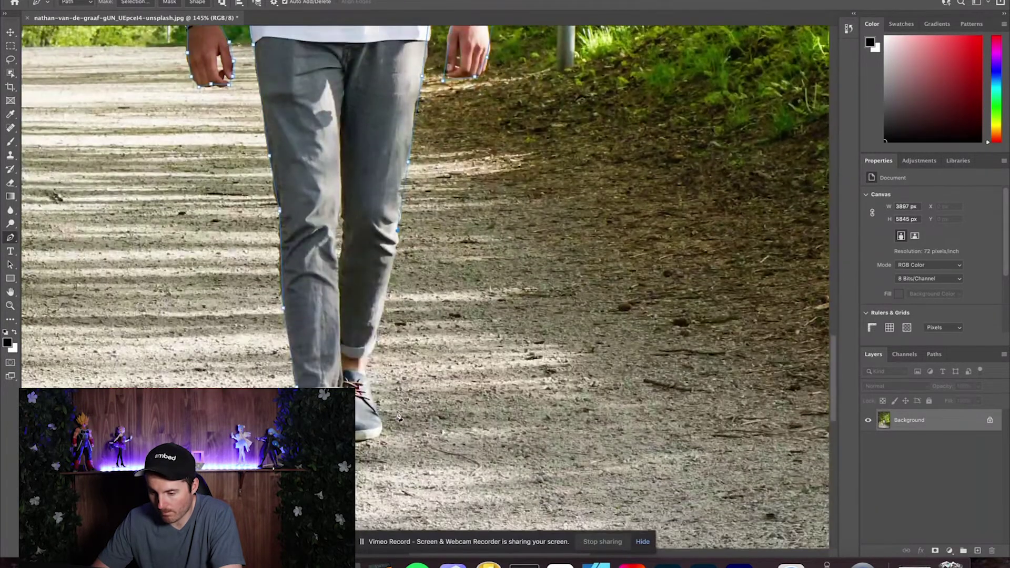
{"action": "left_click", "coordinate": [372, 352]}
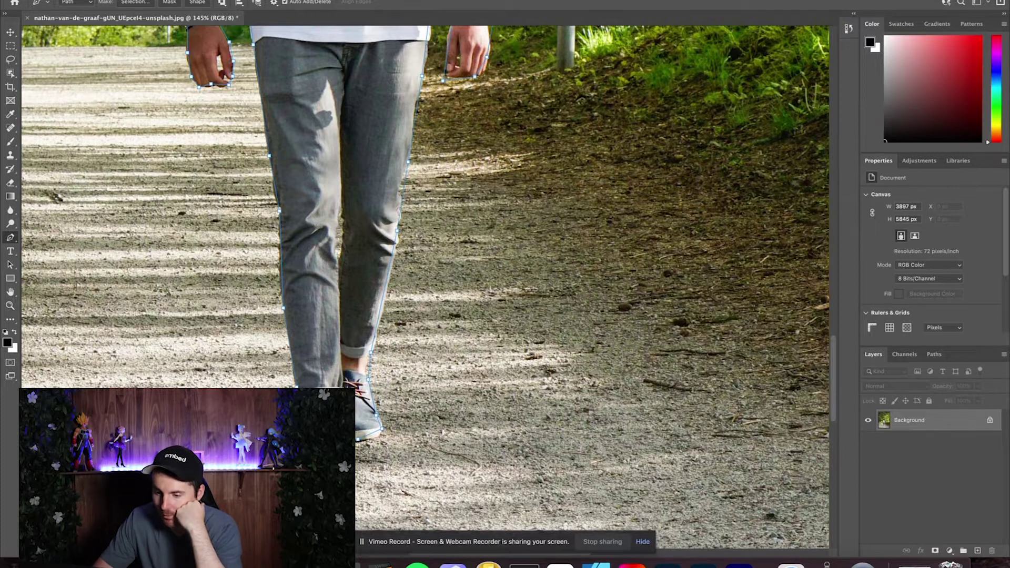
{"action": "scroll", "coordinate": [358, 428], "scroll_direction": "up", "scroll_amount": 5}
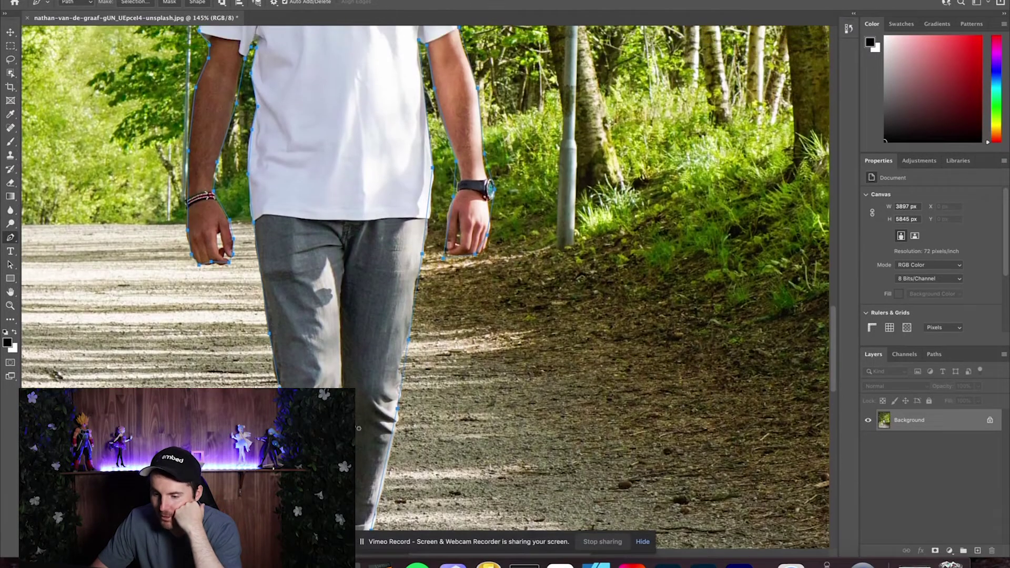
{"action": "scroll", "coordinate": [358, 428], "scroll_direction": "down", "scroll_amount": 5}
{"action": "scroll", "coordinate": [358, 428], "scroll_direction": "up", "scroll_amount": 6}
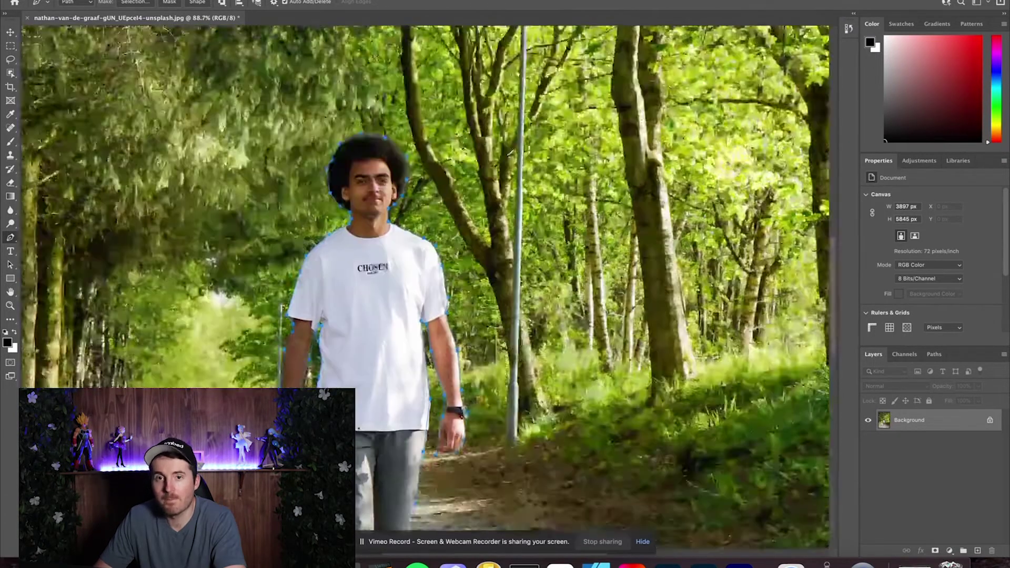
Make a selection from the path with a 5-pixel feather radius
{"action": "scroll", "coordinate": [358, 428], "scroll_direction": "down", "scroll_amount": 3}
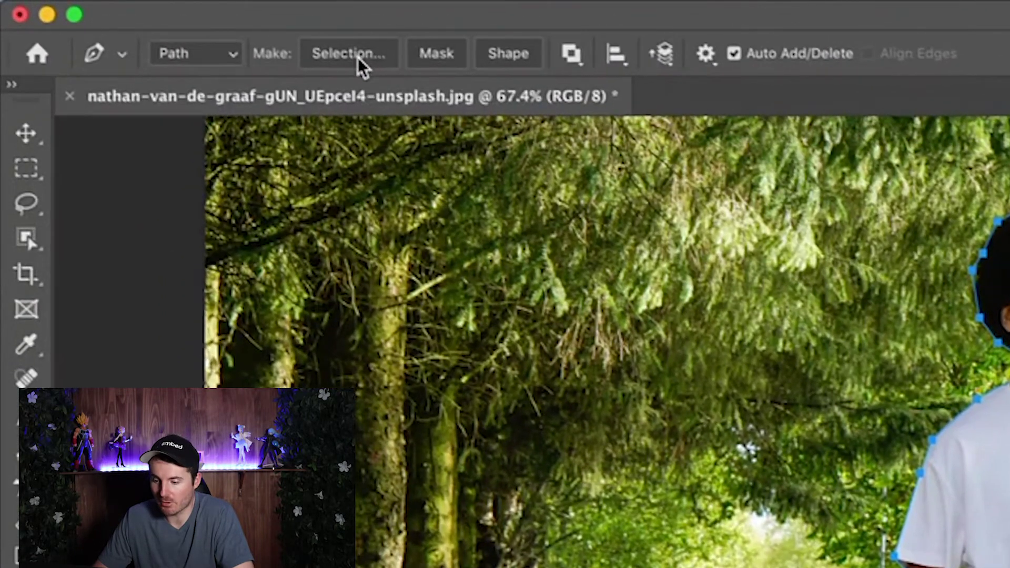
{"action": "left_click", "coordinate": [358, 59]}
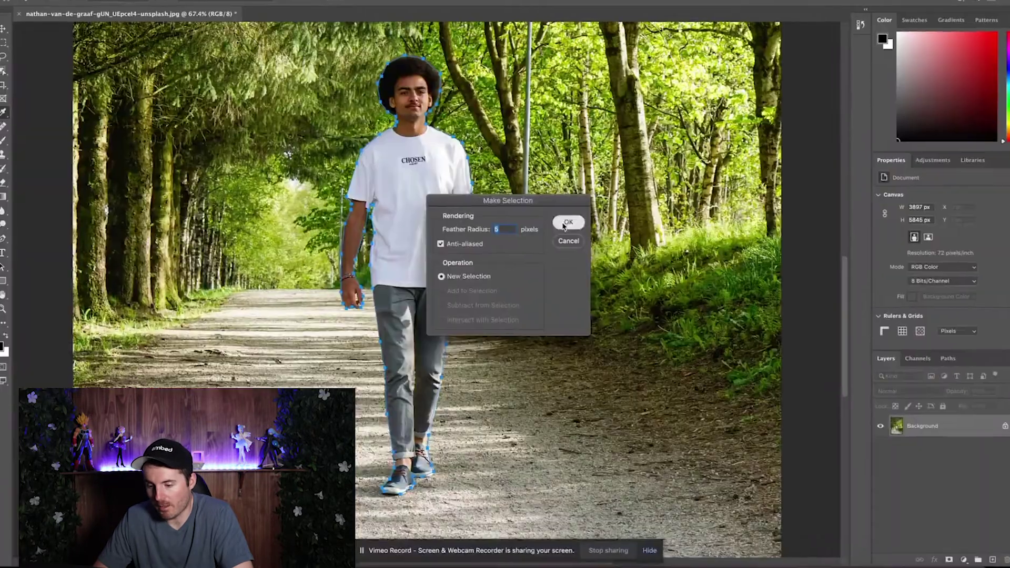
{"action": "left_click", "coordinate": [660, 113]}
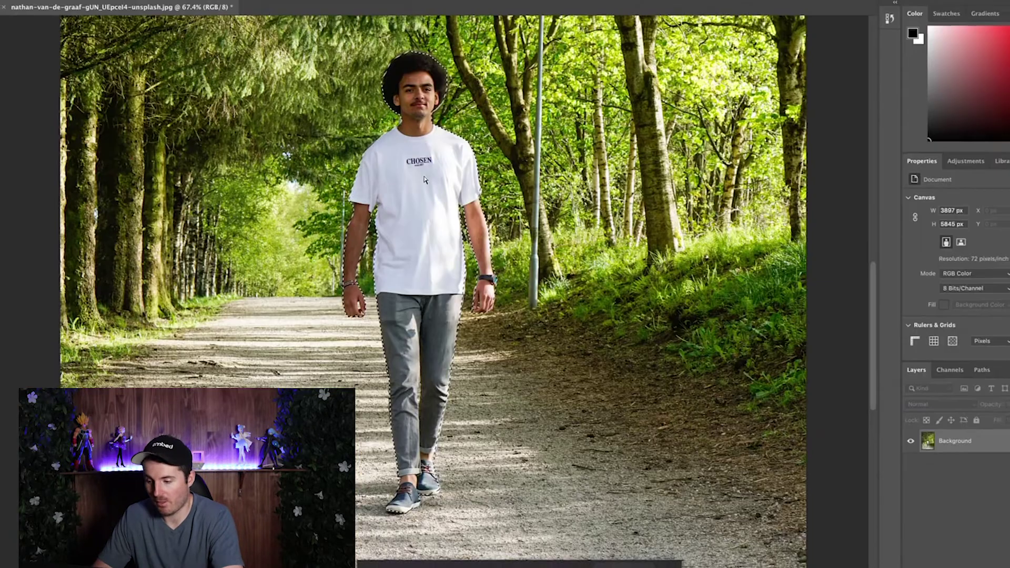
{"action": "key", "text": "super+BackSpace"}
{"action": "key", "text": "super+d"}
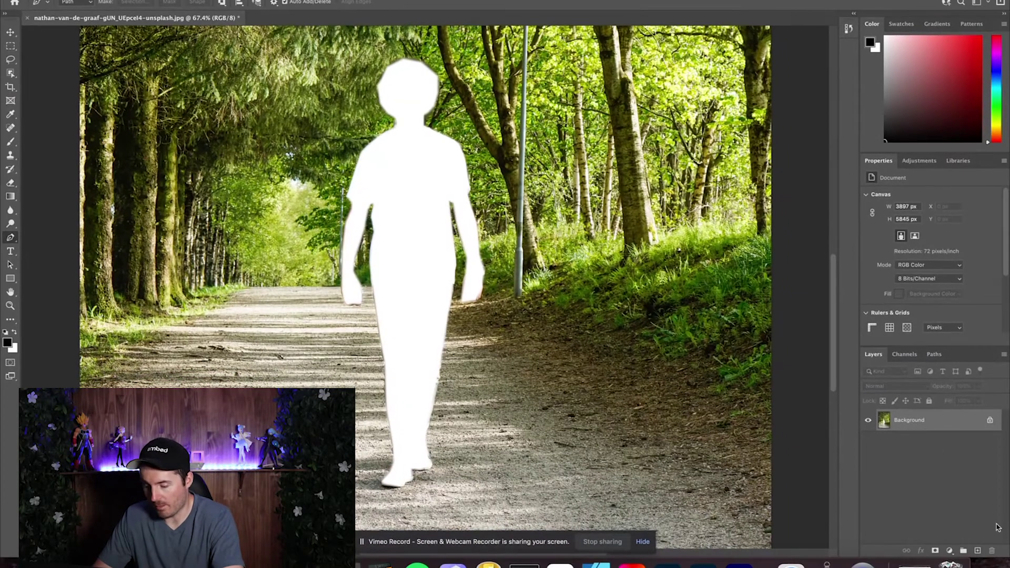
{"action": "left_click", "coordinate": [978, 550]}
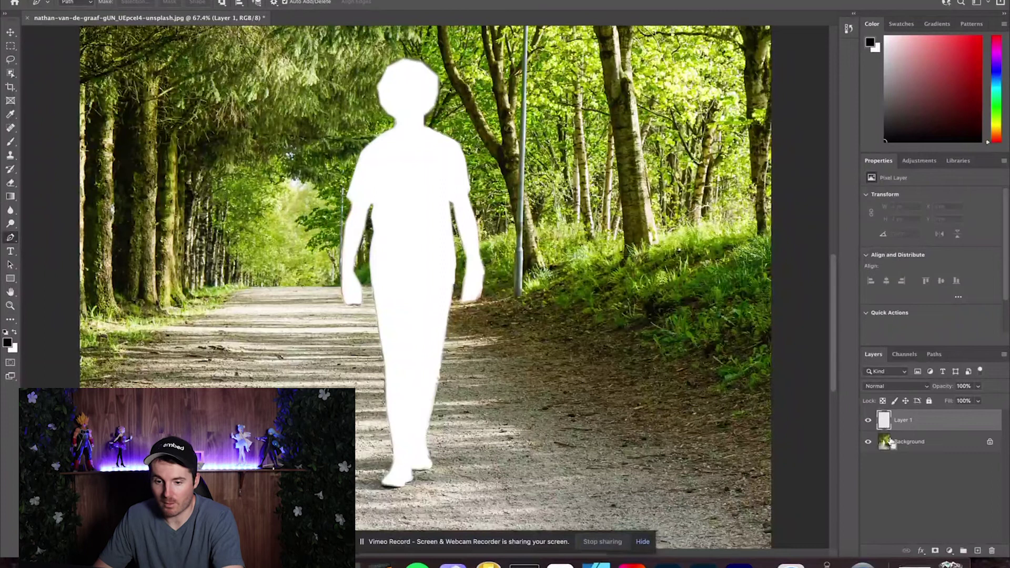
{"action": "key", "text": "super+v"}
{"action": "left_click", "coordinate": [11, 33]}
{"action": "left_click_drag", "start_coordinate": [455, 241], "coordinate": [610, 224]}
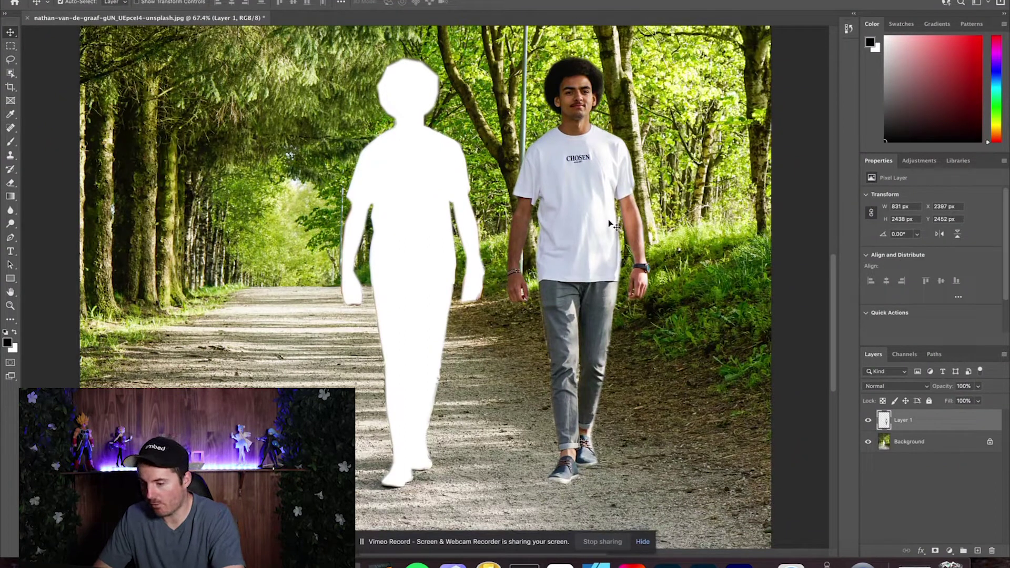
{"action": "key", "text": "ctrl+z"}
{"action": "key", "text": "ctrl+z"}
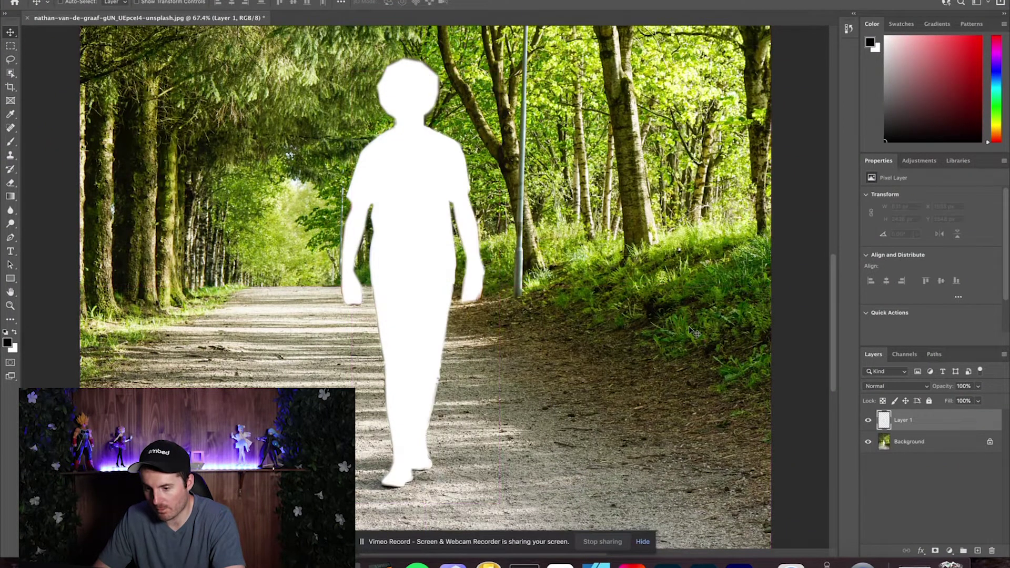
{"action": "key", "text": "ctrl+z"}
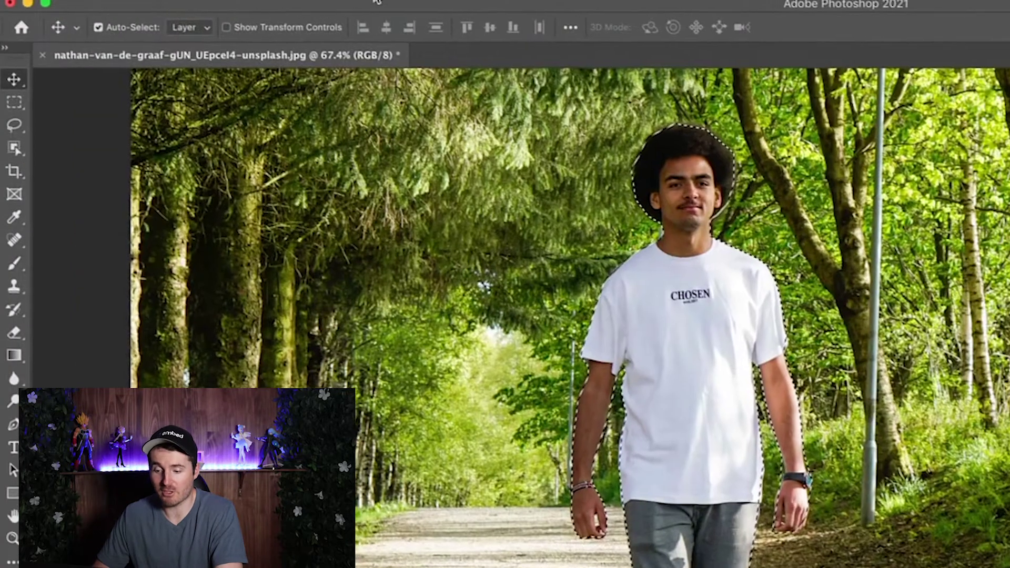
Invert the selection to cover the background and zoom out to the whole photo
{"action": "left_click", "coordinate": [358, 1]}
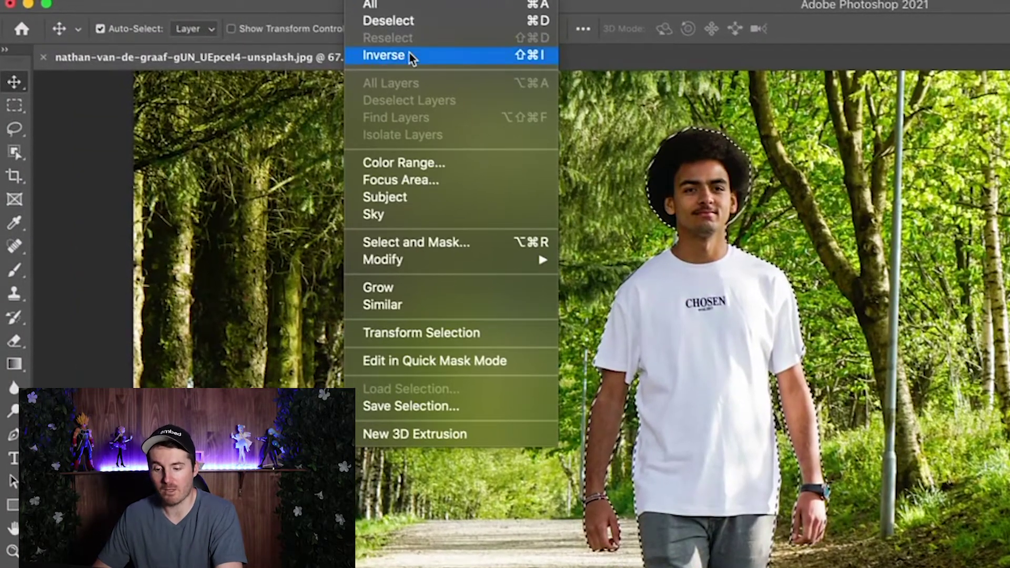
{"action": "left_click", "coordinate": [410, 55]}
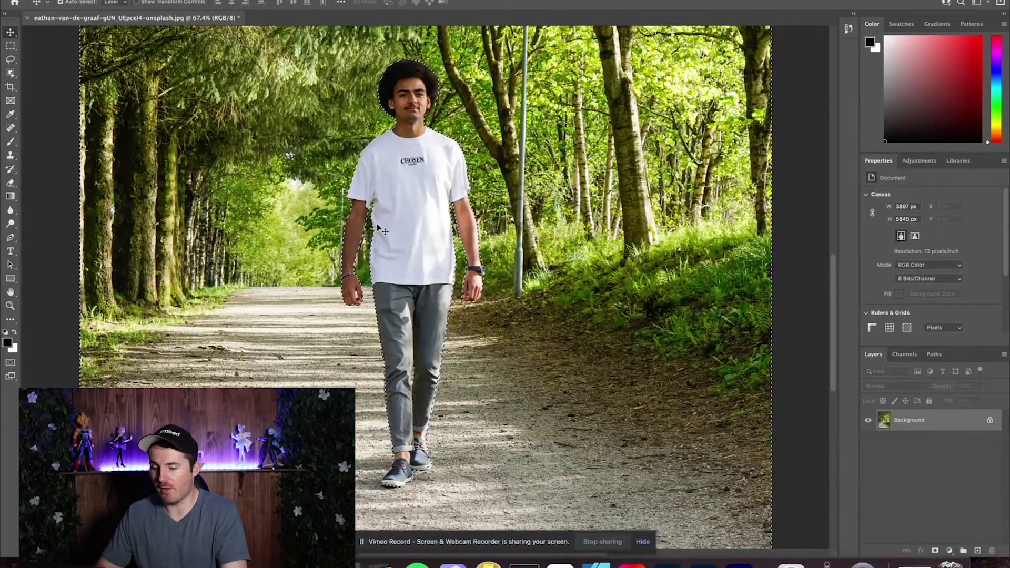
{"action": "key", "text": "super+minus"}
{"action": "scroll", "coordinate": [376, 229], "scroll_direction": "down", "scroll_amount": 3}
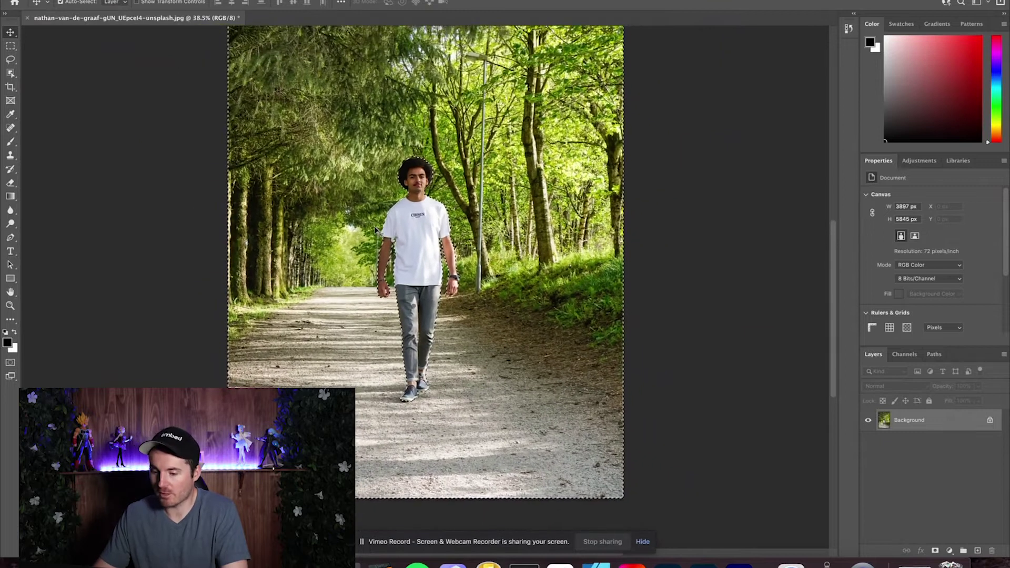
Fill the selected background with the black foreground colour
{"action": "key", "text": "shift+BackSpace"}
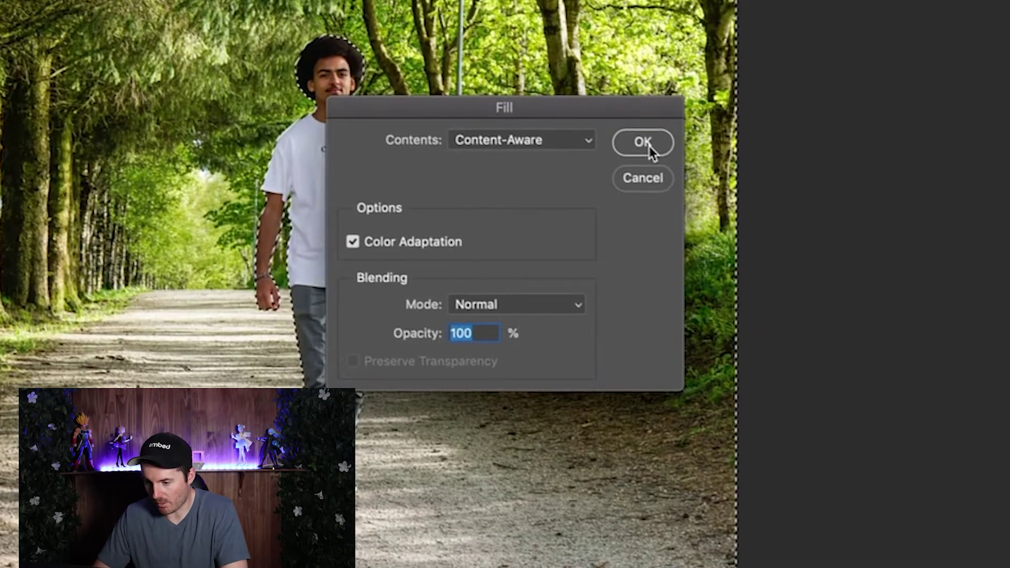
{"action": "left_click", "coordinate": [584, 144]}
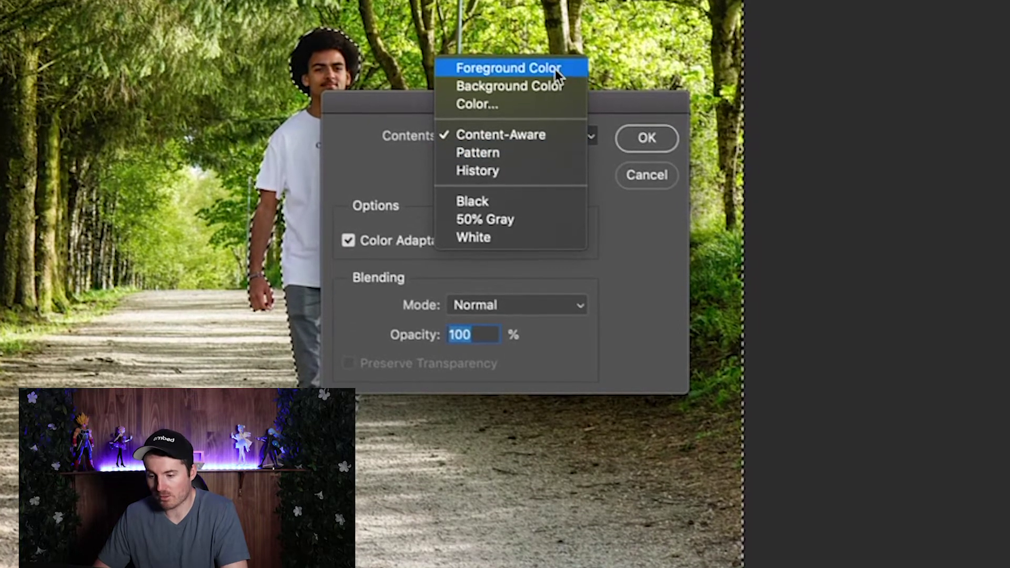
{"action": "left_click", "coordinate": [558, 74]}
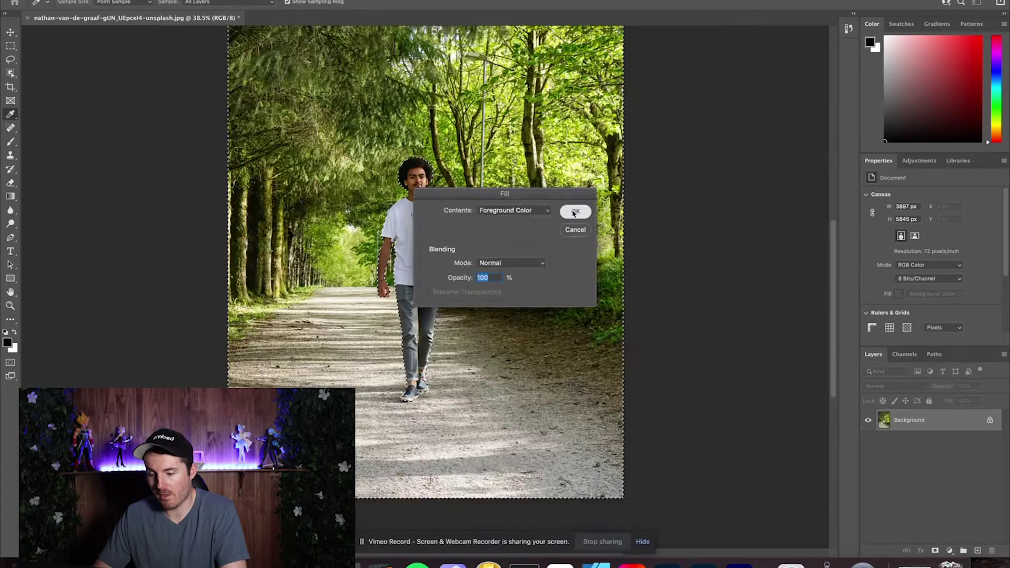
{"action": "left_click", "coordinate": [646, 137]}
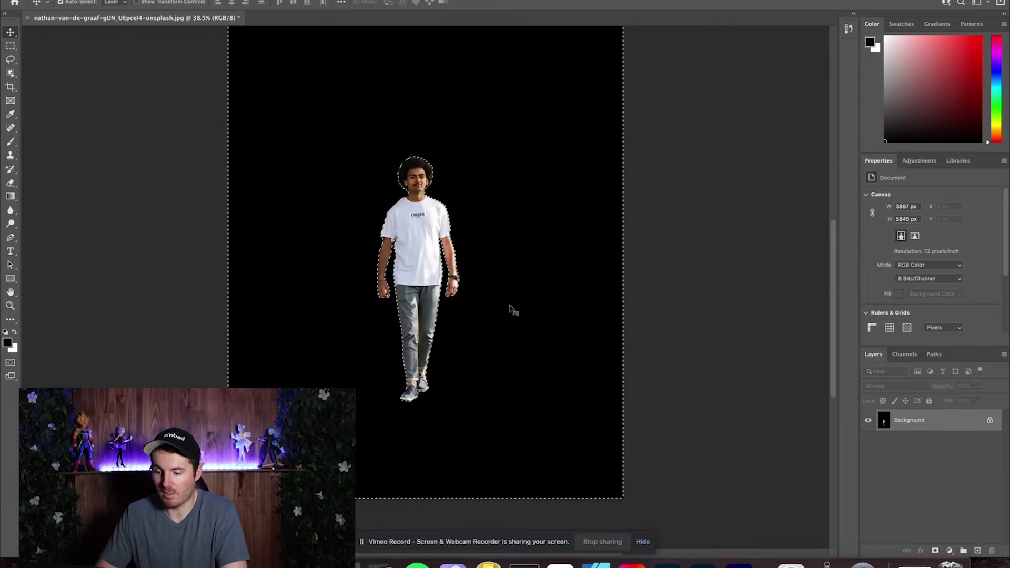
{"action": "scroll", "coordinate": [510, 308], "scroll_direction": "up", "scroll_amount": 2}
{"action": "scroll", "coordinate": [510, 307], "scroll_direction": "down", "scroll_amount": 3}
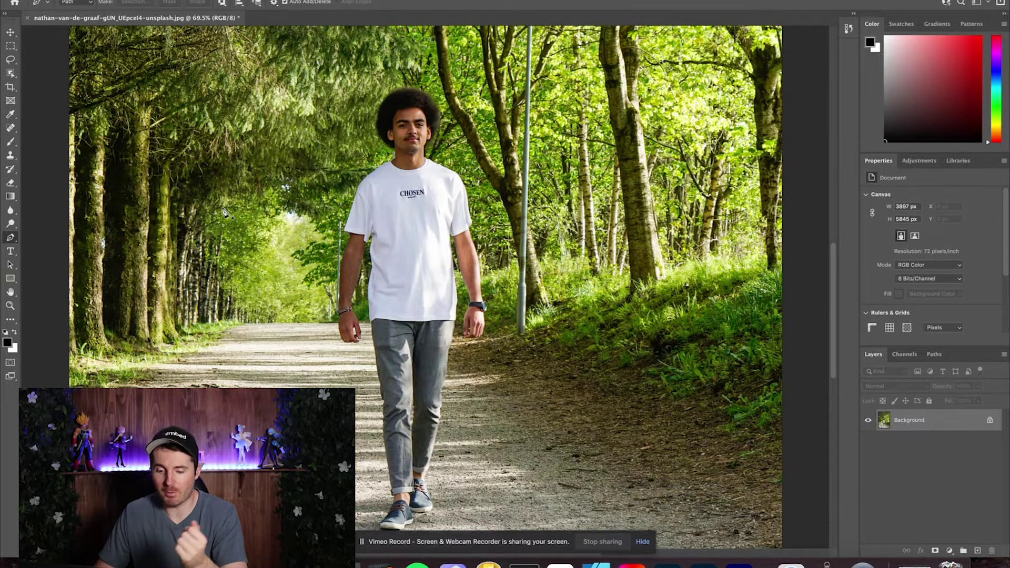
Select the Eraser tool and duplicate the Background layer as Background copy
{"action": "left_click", "coordinate": [10, 182]}
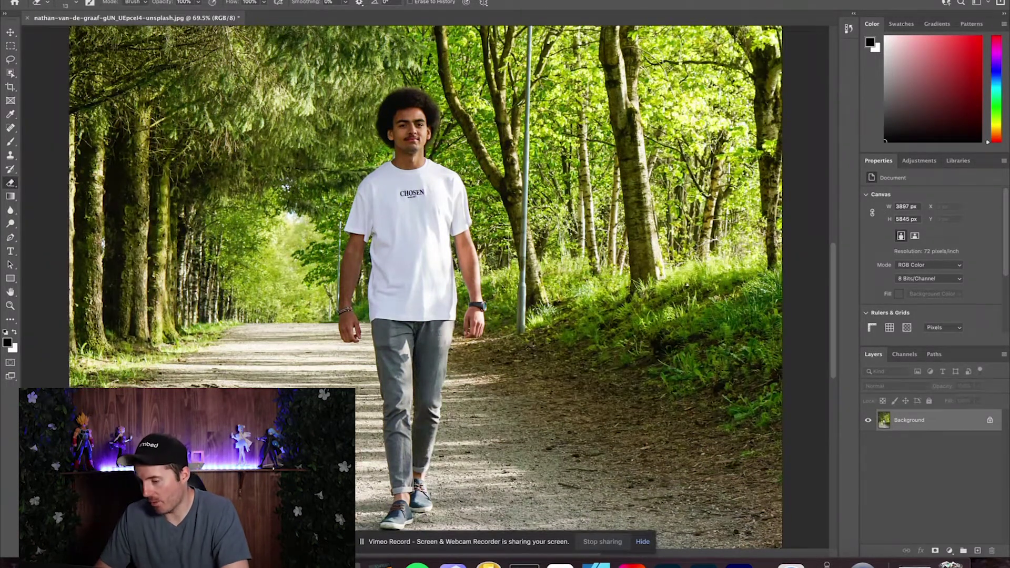
{"action": "right_click", "coordinate": [917, 430]}
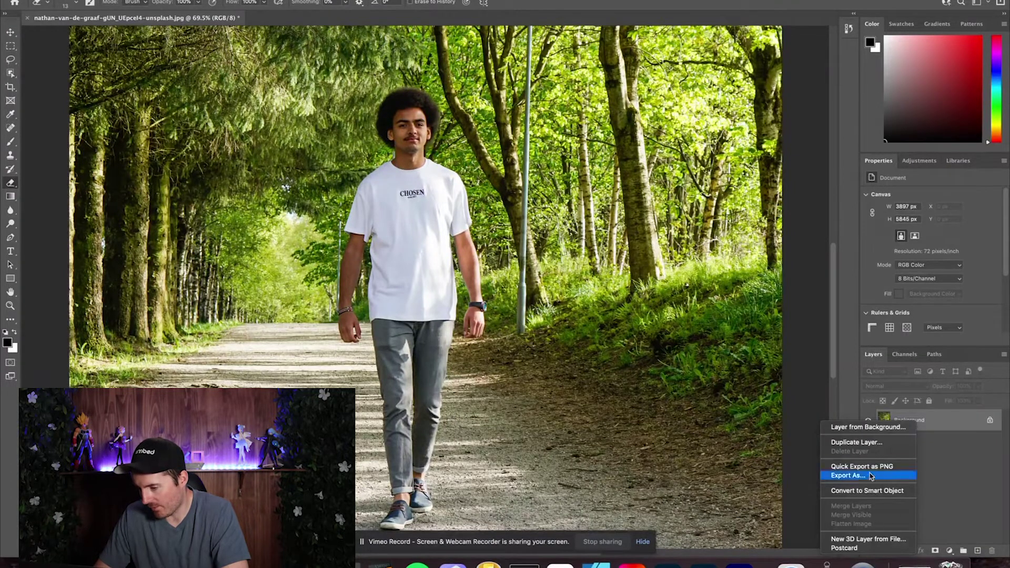
{"action": "left_click", "coordinate": [856, 442]}
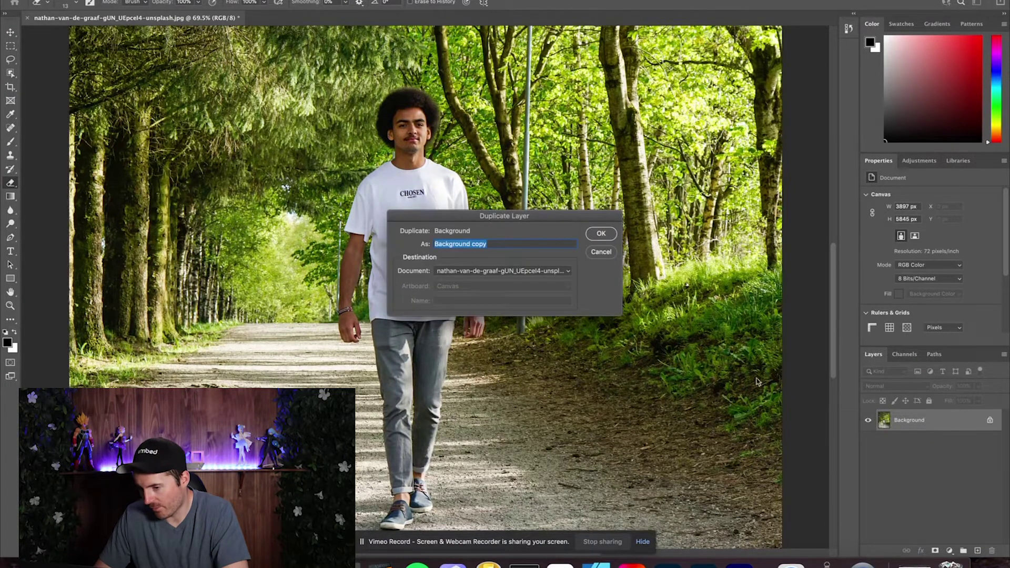
{"action": "left_click", "coordinate": [601, 233]}
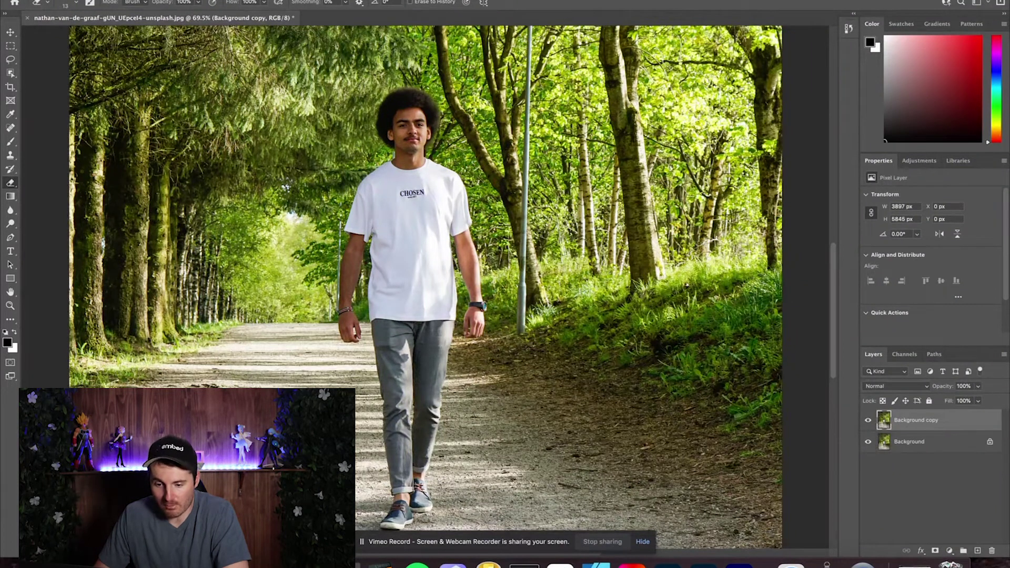
Set the eraser brush to 68 px and hide the original Background layer
{"action": "right_click", "coordinate": [391, 251]}
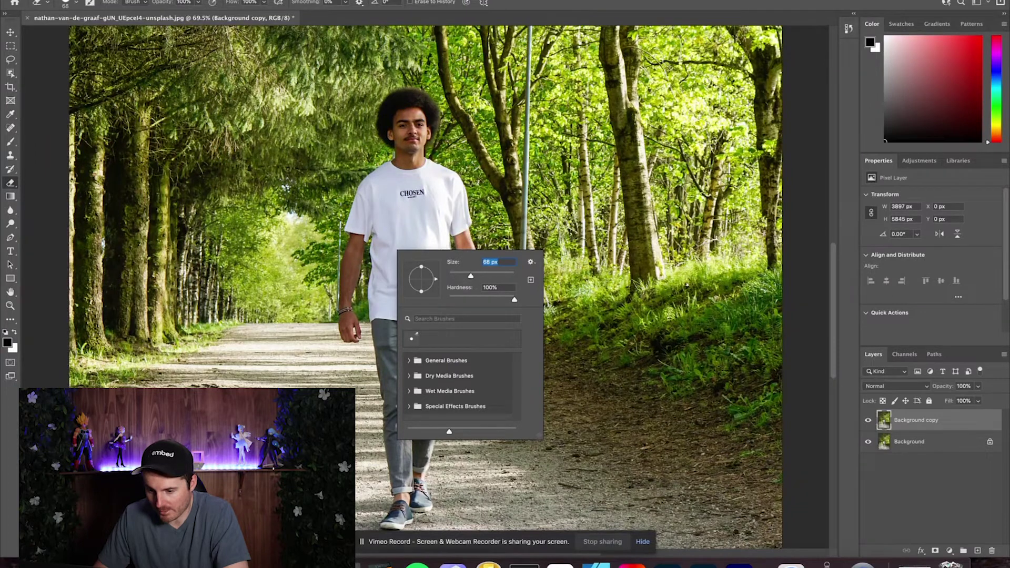
{"action": "scroll", "coordinate": [429, 287], "scroll_direction": "up", "scroll_amount": 5}
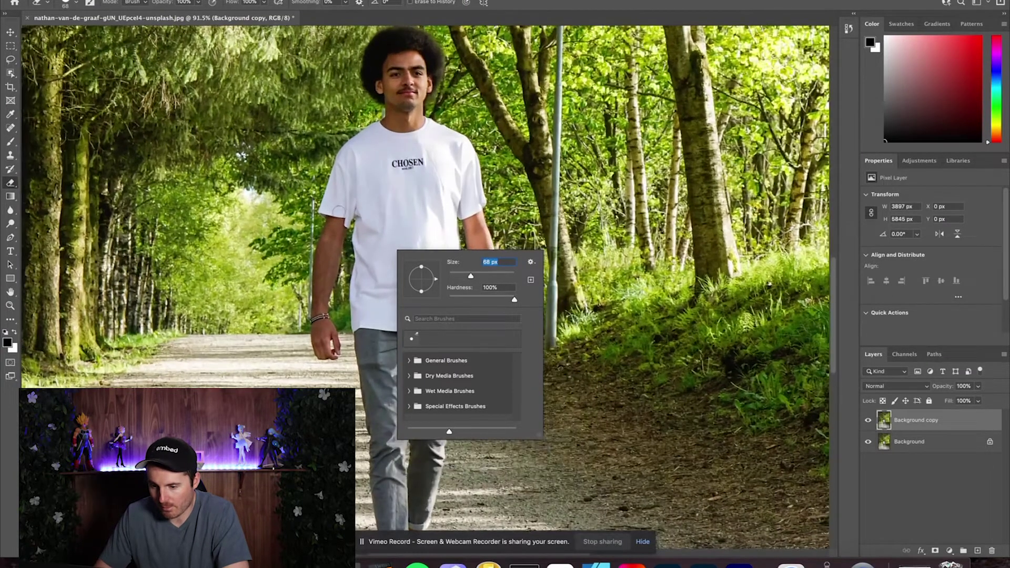
{"action": "scroll", "coordinate": [339, 211], "scroll_direction": "up", "scroll_amount": 5}
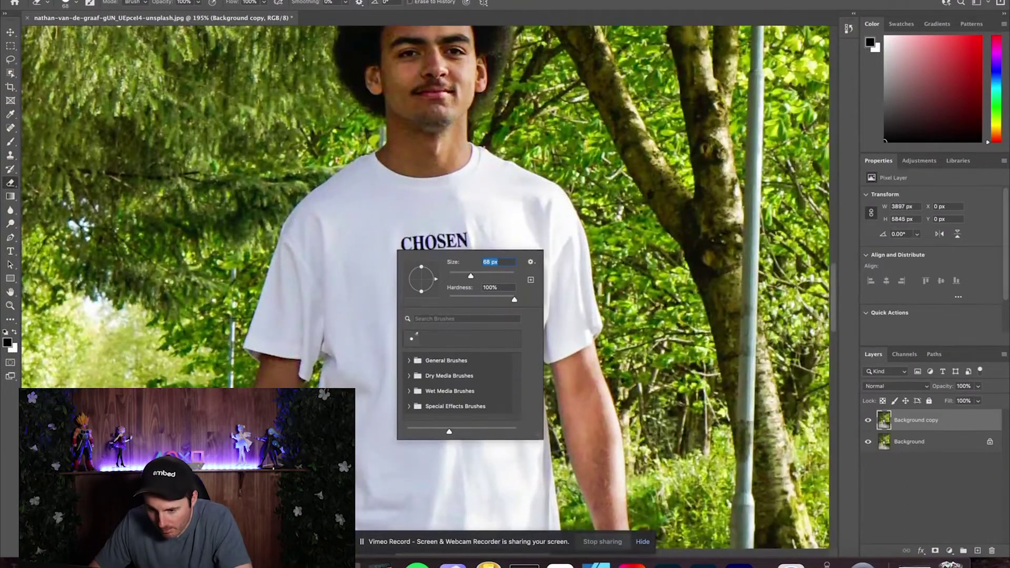
{"action": "key", "text": "Return"}
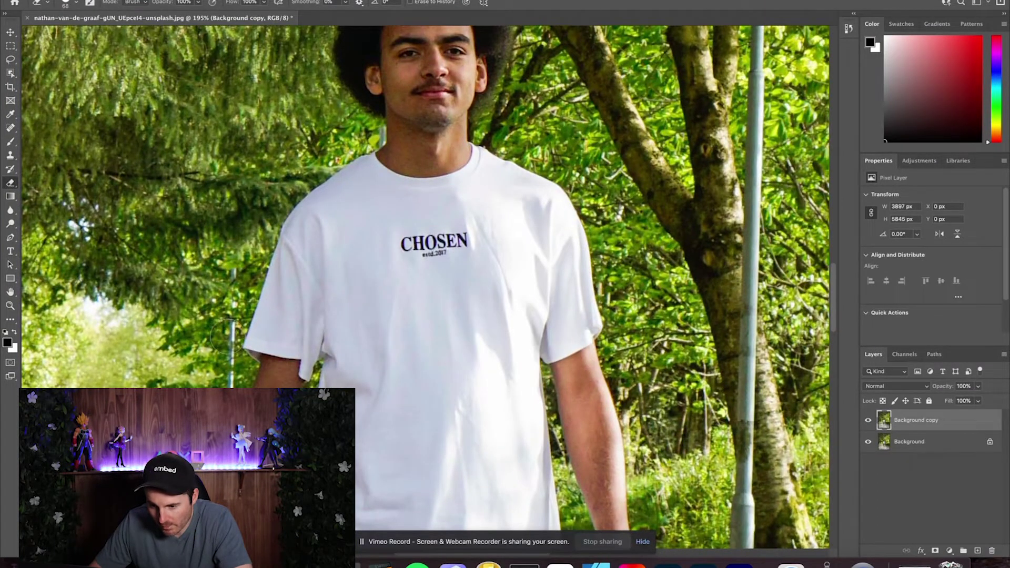
{"action": "left_click", "coordinate": [868, 442]}
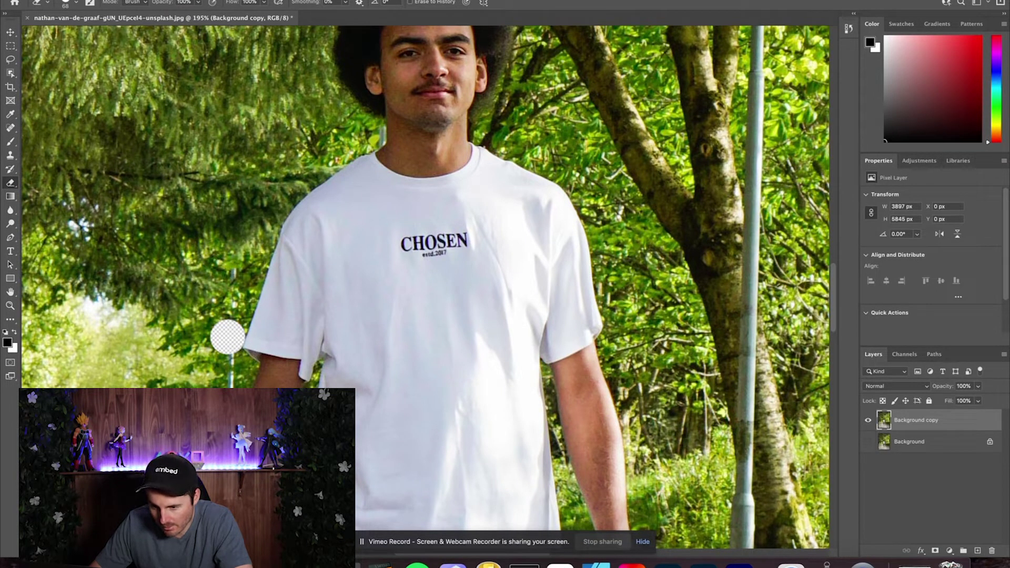
Erase a band along the left arm, over the shoulder and up beside the head
{"action": "left_click", "coordinate": [261, 233]}
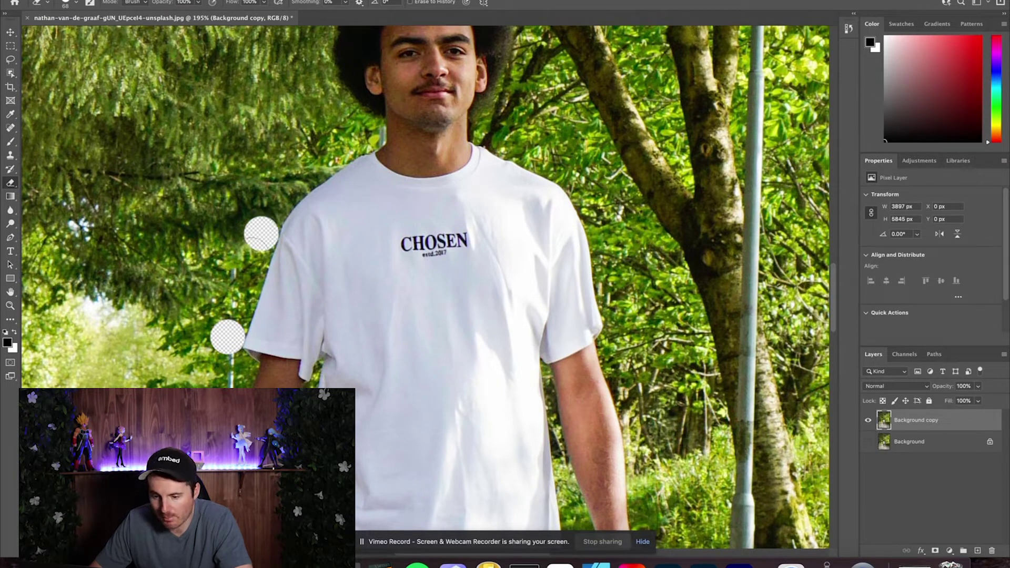
{"action": "left_click", "coordinate": [228, 337], "text": "shift"}
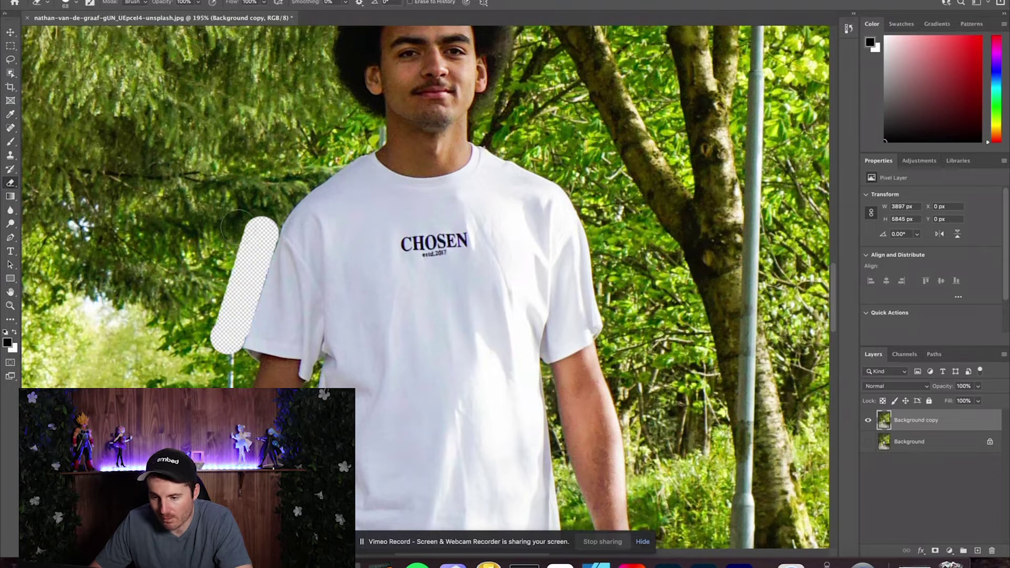
{"action": "left_click", "coordinate": [268, 216]}
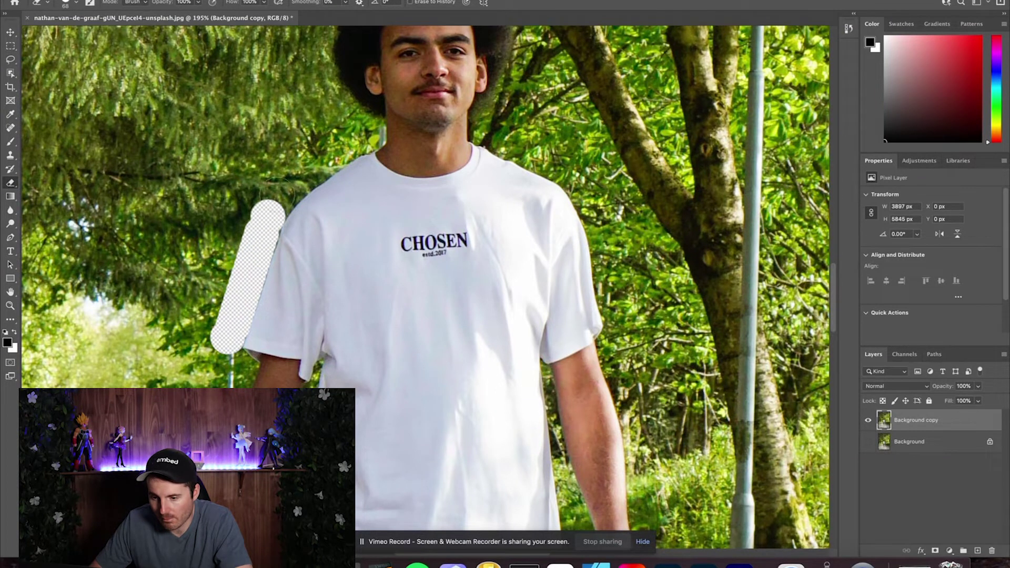
{"action": "left_click", "coordinate": [291, 184], "text": "shift"}
{"action": "left_click", "coordinate": [334, 157], "text": "shift"}
{"action": "left_click", "coordinate": [370, 134], "text": "shift"}
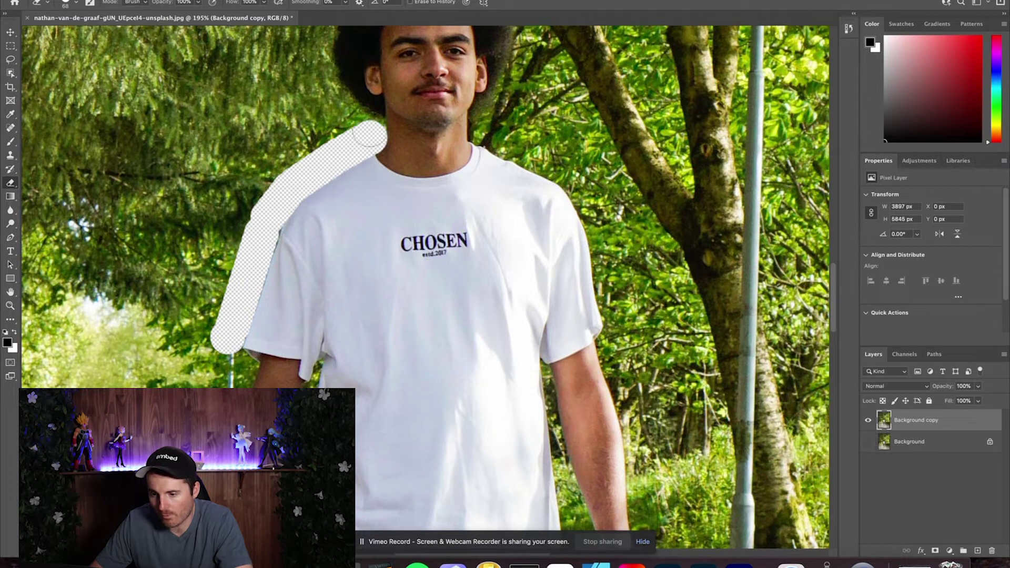
{"action": "left_click", "coordinate": [321, 84], "text": "shift"}
Erase the band around the hair top, down the head's right side to the right shoulder
{"action": "scroll", "coordinate": [321, 84], "scroll_direction": "up", "scroll_amount": 5}
{"action": "left_click", "coordinate": [326, 237], "text": "shift"}
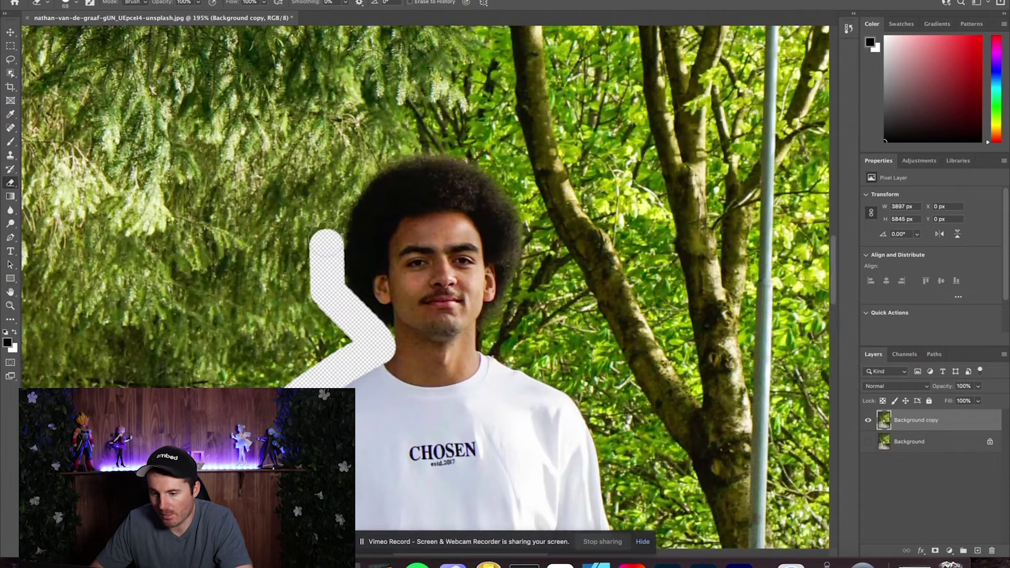
{"action": "left_click", "coordinate": [345, 196], "text": "shift"}
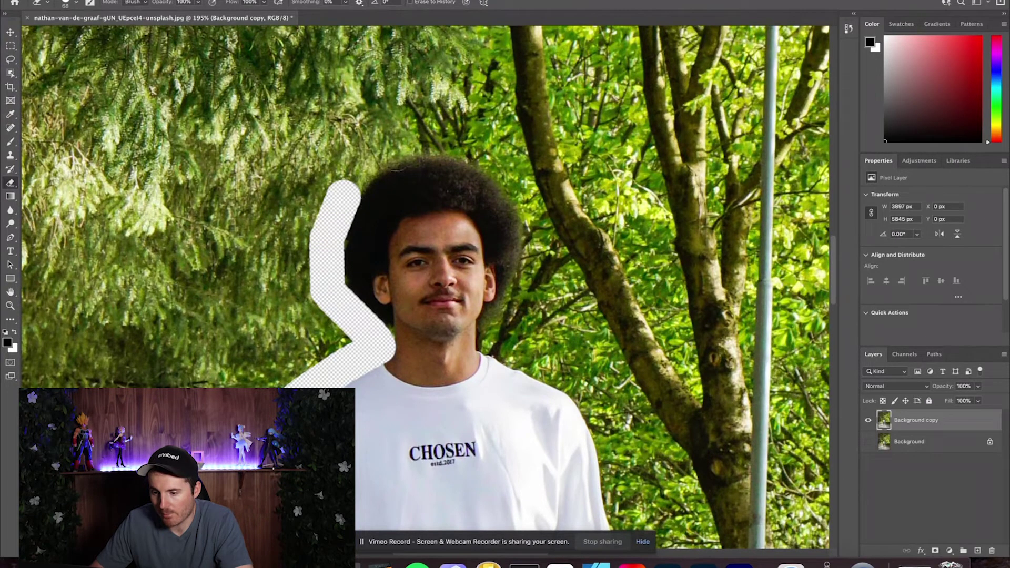
{"action": "left_click", "coordinate": [398, 149], "text": "shift"}
{"action": "left_click", "coordinate": [460, 138], "text": "shift"}
{"action": "left_click", "coordinate": [484, 164], "text": "shift"}
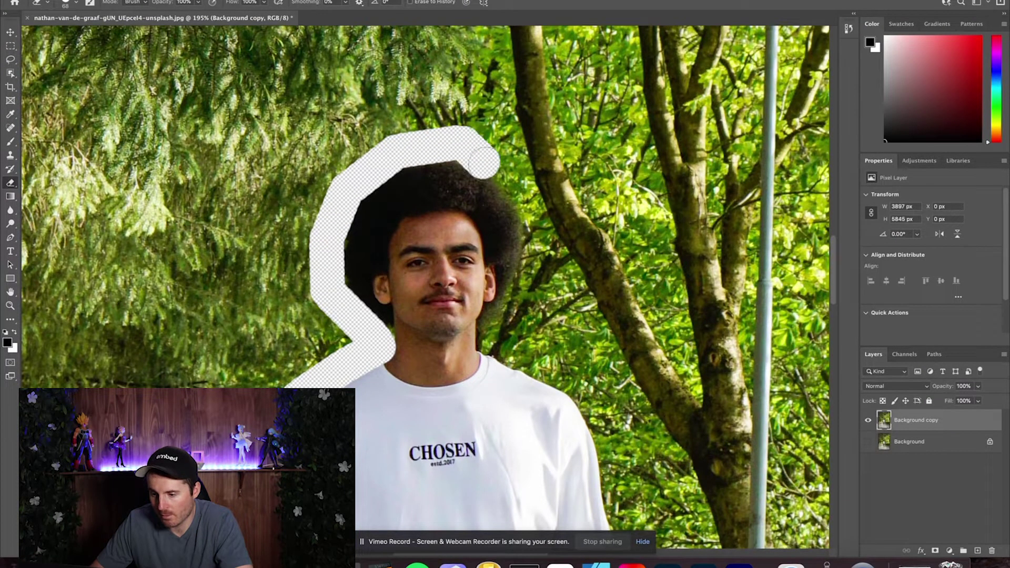
{"action": "left_click", "coordinate": [531, 268], "text": "shift"}
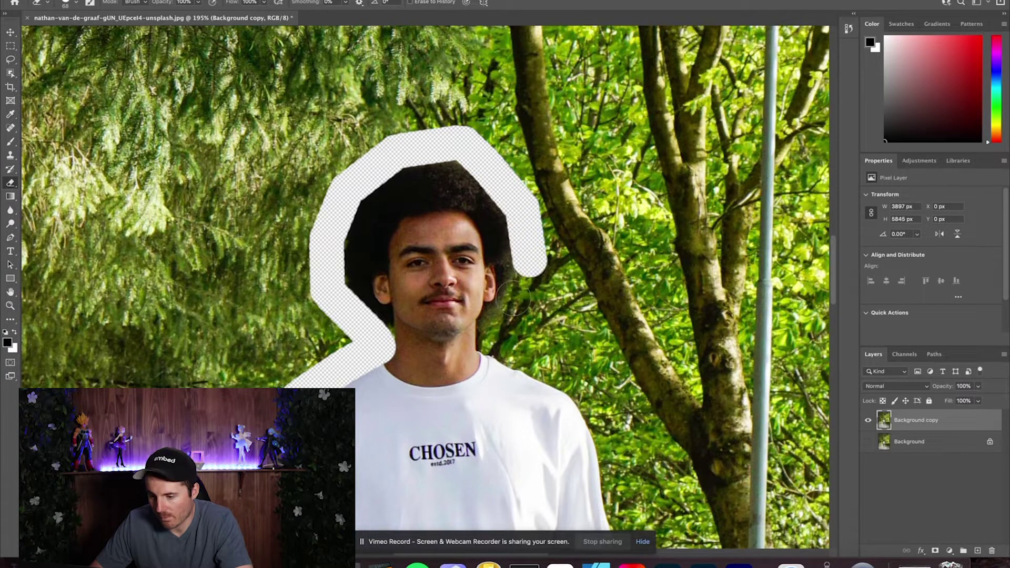
{"action": "left_click", "coordinate": [506, 315], "text": "shift"}
{"action": "left_click", "coordinate": [494, 339], "text": "shift"}
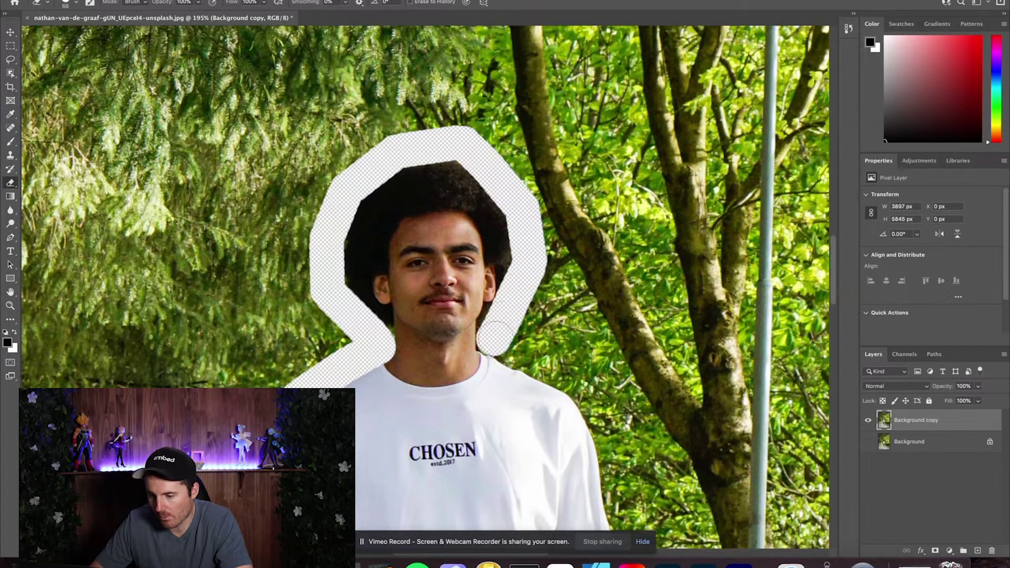
{"action": "left_click", "coordinate": [548, 365], "text": "shift"}
{"action": "left_click", "coordinate": [582, 384], "text": "shift"}
Erase the band down the right arm, around the hand and along the right leg
{"action": "scroll", "coordinate": [513, 384], "scroll_direction": "down", "scroll_amount": 10}
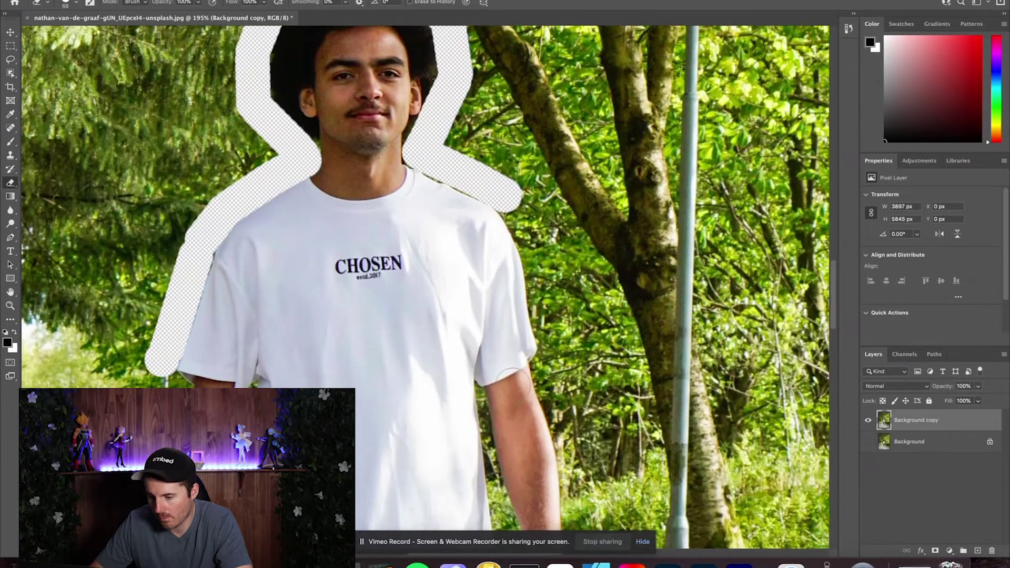
{"action": "mouse_move", "coordinate": [518, 208]}
{"action": "left_mouse_down"}
{"action": "mouse_move", "coordinate": [528, 232]}
{"action": "mouse_move", "coordinate": [547, 331]}
{"action": "left_mouse_up"}
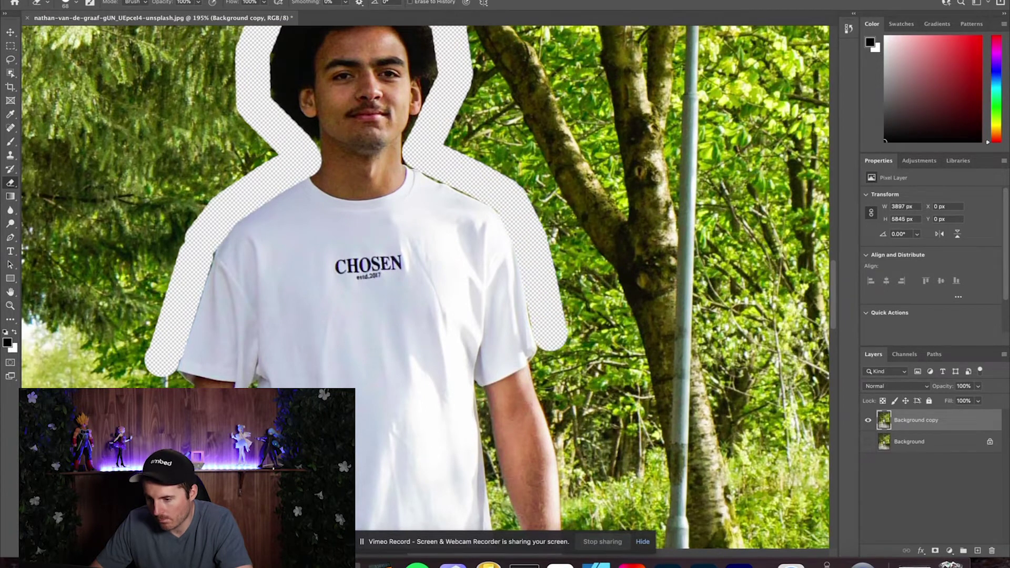
{"action": "scroll", "coordinate": [573, 428], "scroll_direction": "down", "scroll_amount": 8}
{"action": "mouse_move", "coordinate": [547, 226]}
{"action": "left_mouse_down"}
{"action": "mouse_move", "coordinate": [560, 430]}
{"action": "mouse_move", "coordinate": [546, 468]}
{"action": "mouse_move", "coordinate": [502, 492]}
{"action": "mouse_move", "coordinate": [473, 463]}
{"action": "left_mouse_up"}
{"action": "scroll", "coordinate": [471, 465], "scroll_direction": "down", "scroll_amount": 8}
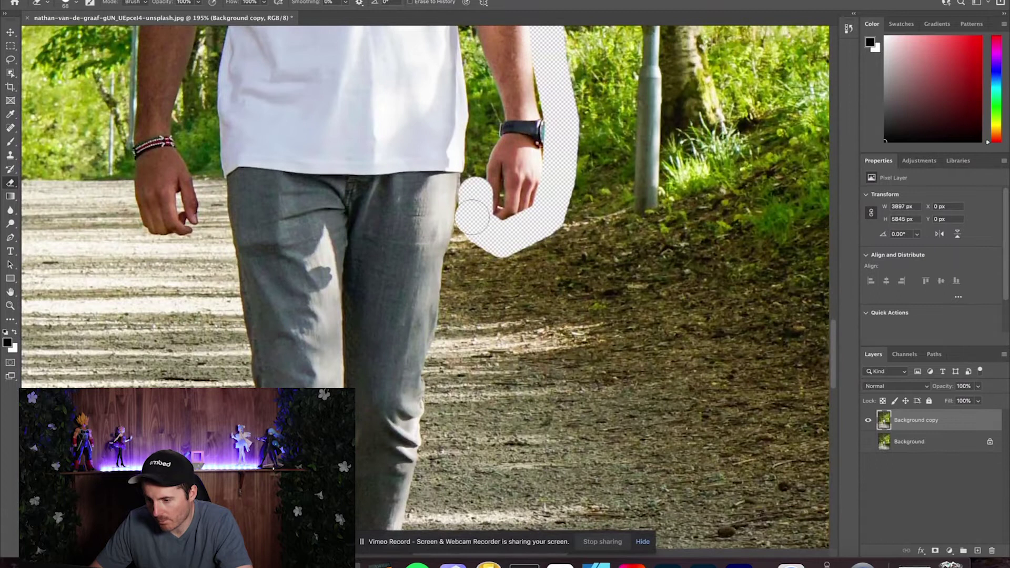
{"action": "scroll", "coordinate": [472, 216], "scroll_direction": "down", "scroll_amount": 3}
{"action": "left_click_drag", "start_coordinate": [473, 137], "coordinate": [387, 518]}
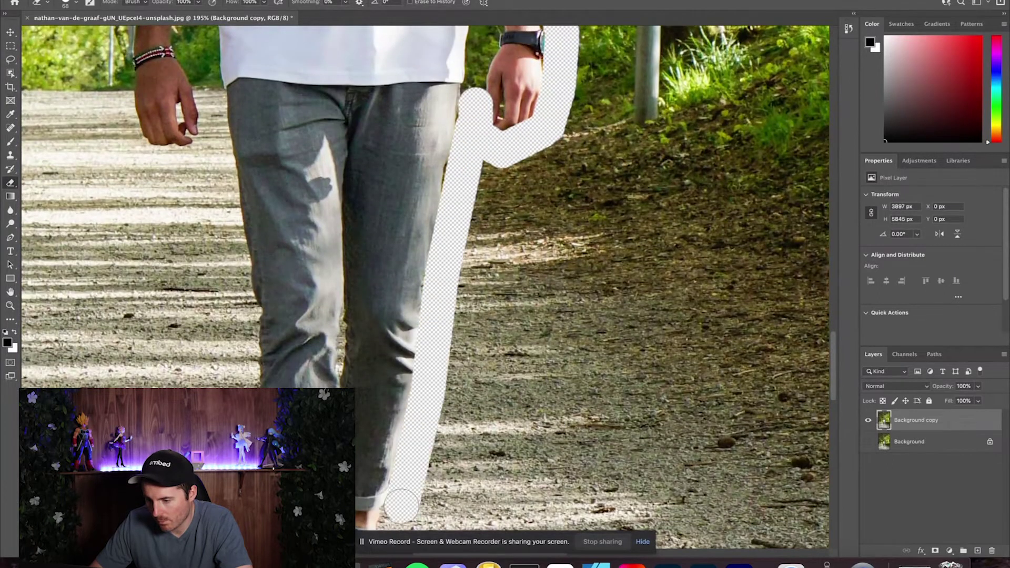
{"action": "scroll", "coordinate": [384, 504], "scroll_direction": "down", "scroll_amount": 7}
Erase around the right shoe and up the left side of the legs and arm to the shoulder
{"action": "left_click", "coordinate": [414, 330]}
{"action": "mouse_move", "coordinate": [414, 330]}
{"action": "left_mouse_down"}
{"action": "mouse_move", "coordinate": [433, 404]}
{"action": "mouse_move", "coordinate": [425, 427]}
{"action": "mouse_move", "coordinate": [386, 440]}
{"action": "mouse_move", "coordinate": [374, 476]}
{"action": "left_mouse_up"}
{"action": "mouse_move", "coordinate": [294, 387]}
{"action": "left_mouse_down"}
{"action": "mouse_move", "coordinate": [255, 211]}
{"action": "mouse_move", "coordinate": [250, 95]}
{"action": "mouse_move", "coordinate": [244, 248]}
{"action": "mouse_move", "coordinate": [205, 263]}
{"action": "mouse_move", "coordinate": [145, 252]}
{"action": "left_mouse_up"}
{"action": "scroll", "coordinate": [250, 94], "scroll_direction": "up", "scroll_amount": 10}
{"action": "scroll", "coordinate": [145, 253], "scroll_direction": "up", "scroll_amount": 10}
{"action": "left_click_drag", "start_coordinate": [152, 347], "coordinate": [160, 113]}
{"action": "left_click_drag", "start_coordinate": [158, 58], "coordinate": [165, 37]}
{"action": "scroll", "coordinate": [425, 381], "scroll_direction": "down", "scroll_amount": 6}
{"action": "scroll", "coordinate": [425, 381], "scroll_direction": "down", "scroll_amount": 2}
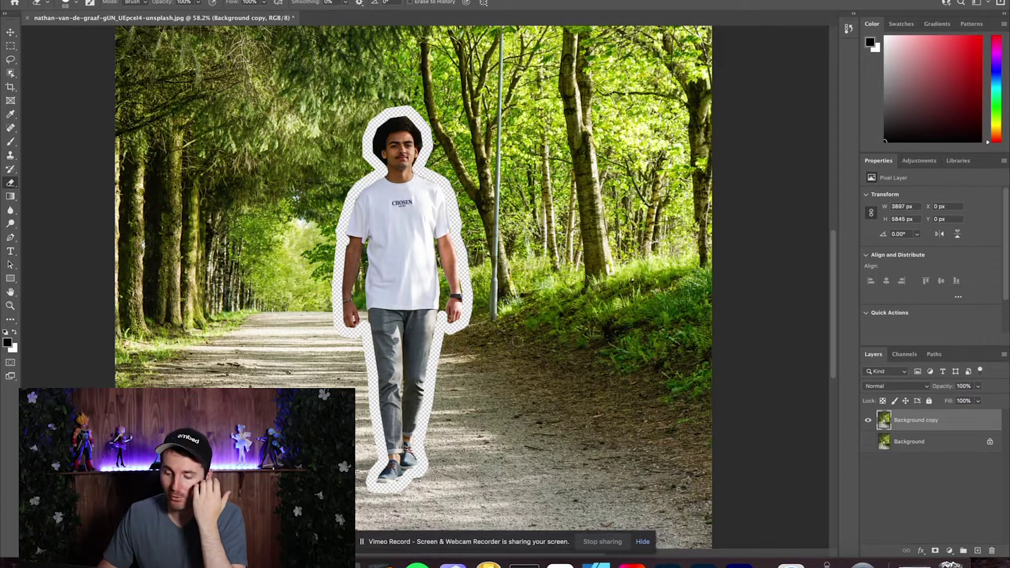
Enlarge the eraser to 332 px and erase background right of the head, below the feet and left of the legs
{"action": "right_click", "coordinate": [461, 211]}
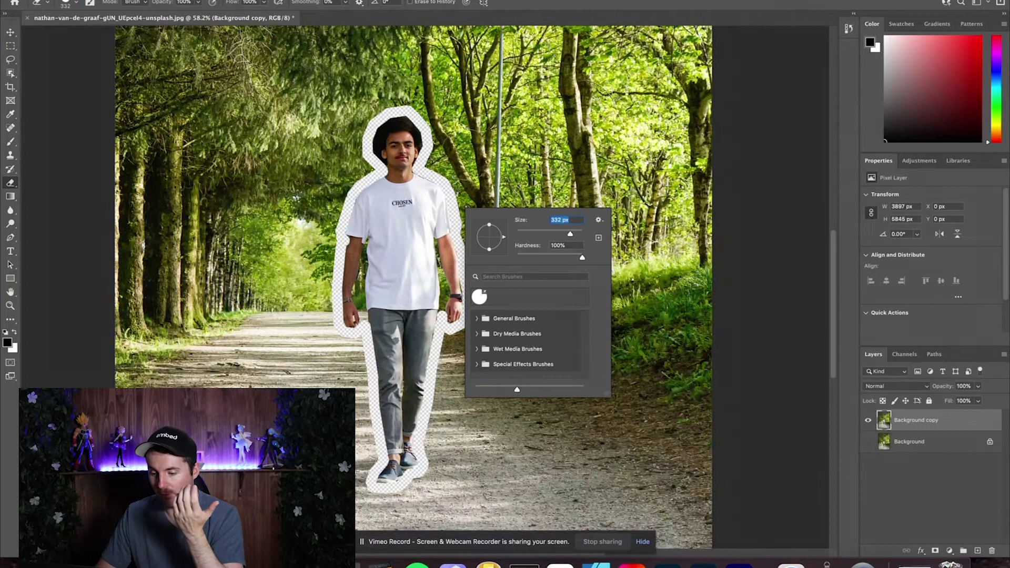
{"action": "key", "text": "Return"}
{"action": "mouse_move", "coordinate": [446, 158]}
{"action": "left_mouse_down"}
{"action": "mouse_move", "coordinate": [468, 184]}
{"action": "mouse_move", "coordinate": [503, 294]}
{"action": "mouse_move", "coordinate": [473, 342]}
{"action": "mouse_move", "coordinate": [455, 350]}
{"action": "mouse_move", "coordinate": [456, 415]}
{"action": "left_mouse_up"}
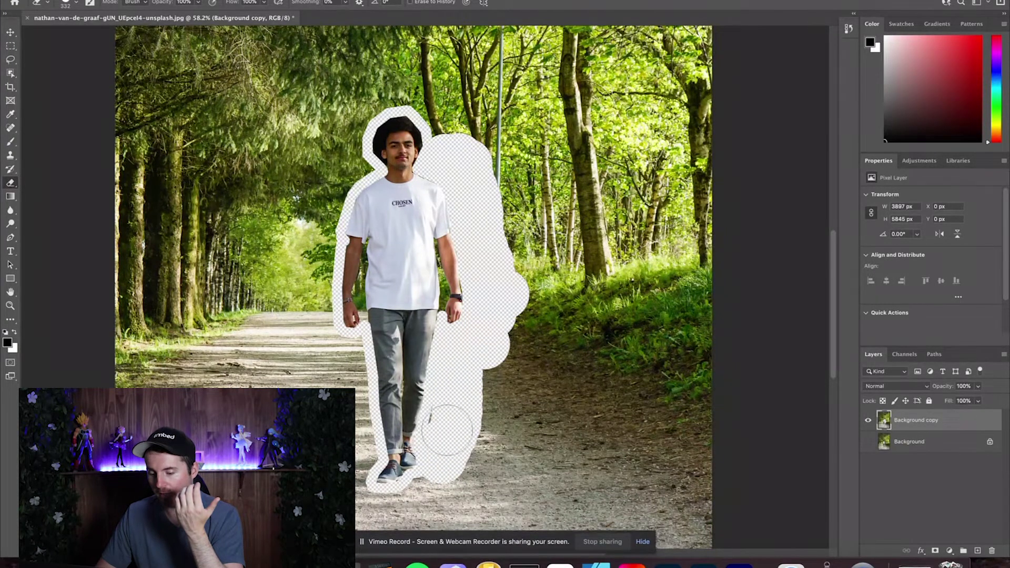
{"action": "mouse_move", "coordinate": [446, 434]}
{"action": "left_mouse_down"}
{"action": "mouse_move", "coordinate": [432, 489]}
{"action": "mouse_move", "coordinate": [385, 501]}
{"action": "mouse_move", "coordinate": [356, 486]}
{"action": "mouse_move", "coordinate": [374, 452]}
{"action": "left_mouse_up"}
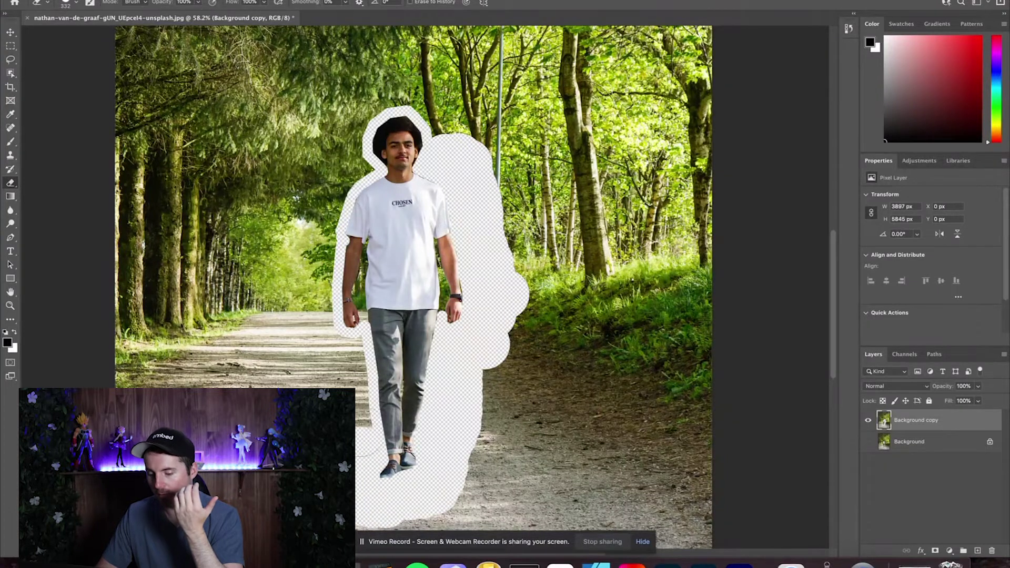
{"action": "mouse_move", "coordinate": [347, 349]}
{"action": "left_mouse_down"}
{"action": "mouse_move", "coordinate": [323, 350]}
{"action": "mouse_move", "coordinate": [311, 334]}
{"action": "mouse_move", "coordinate": [307, 285]}
{"action": "mouse_move", "coordinate": [320, 195]}
{"action": "mouse_move", "coordinate": [352, 165]}
{"action": "mouse_move", "coordinate": [341, 120]}
{"action": "mouse_move", "coordinate": [363, 94]}
{"action": "mouse_move", "coordinate": [439, 105]}
{"action": "left_mouse_up"}
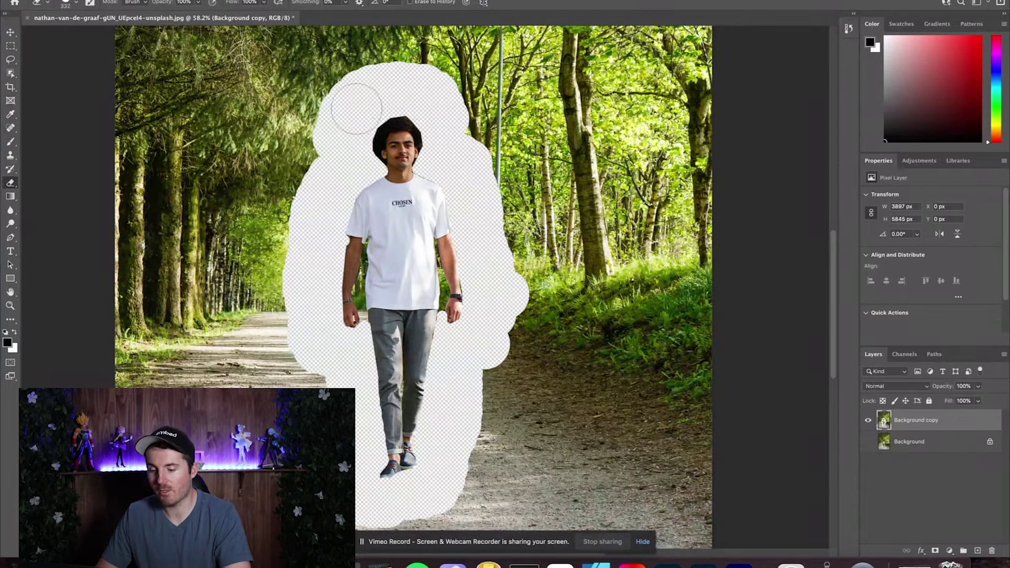
{"action": "scroll", "coordinate": [418, 108], "scroll_direction": "down", "scroll_amount": 2}
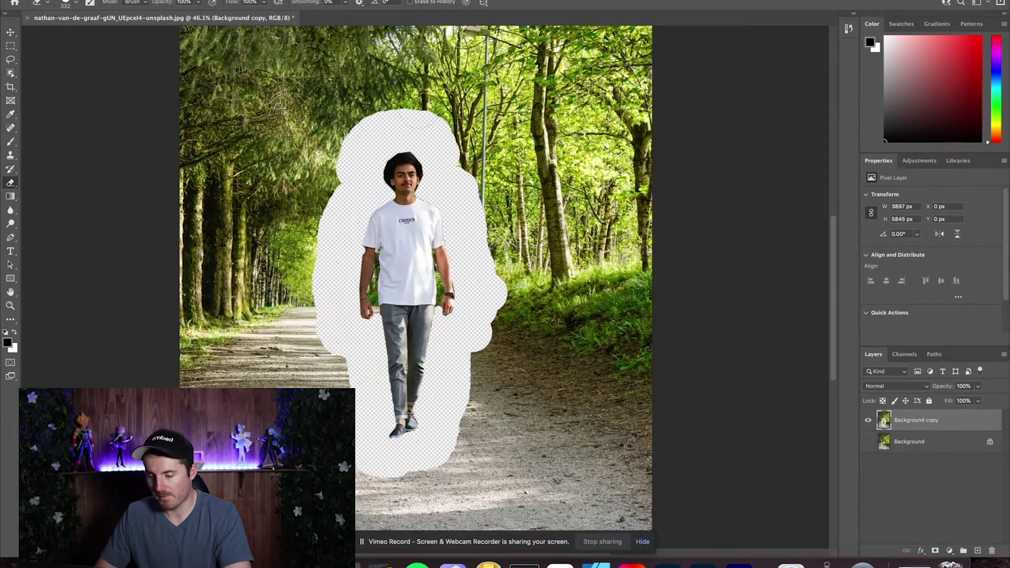
Enlarge the eraser and undo the oversized erase dab across the photo
{"action": "right_click", "coordinate": [449, 138]}
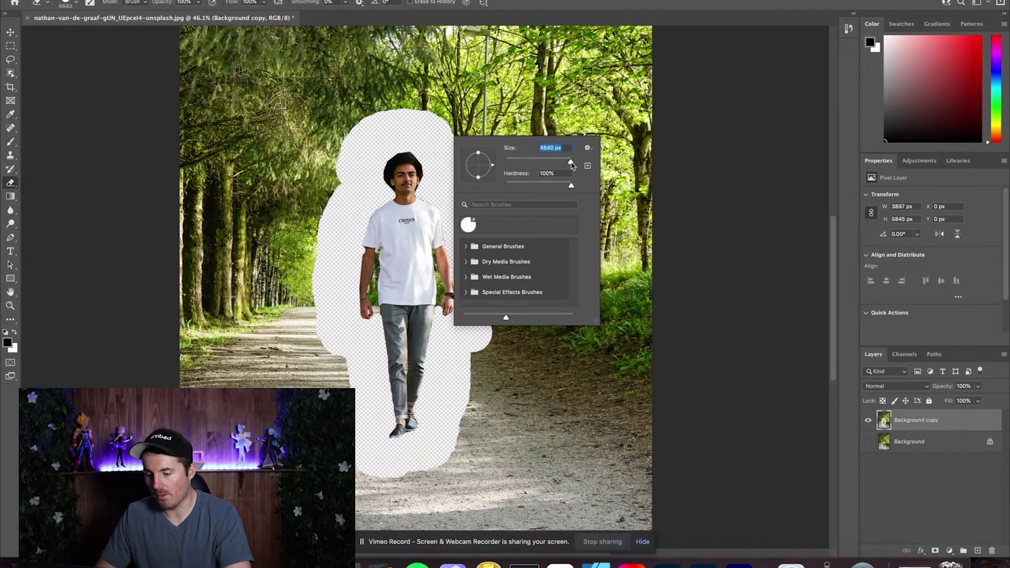
{"action": "key", "text": "Return"}
{"action": "left_click", "coordinate": [517, 75]}
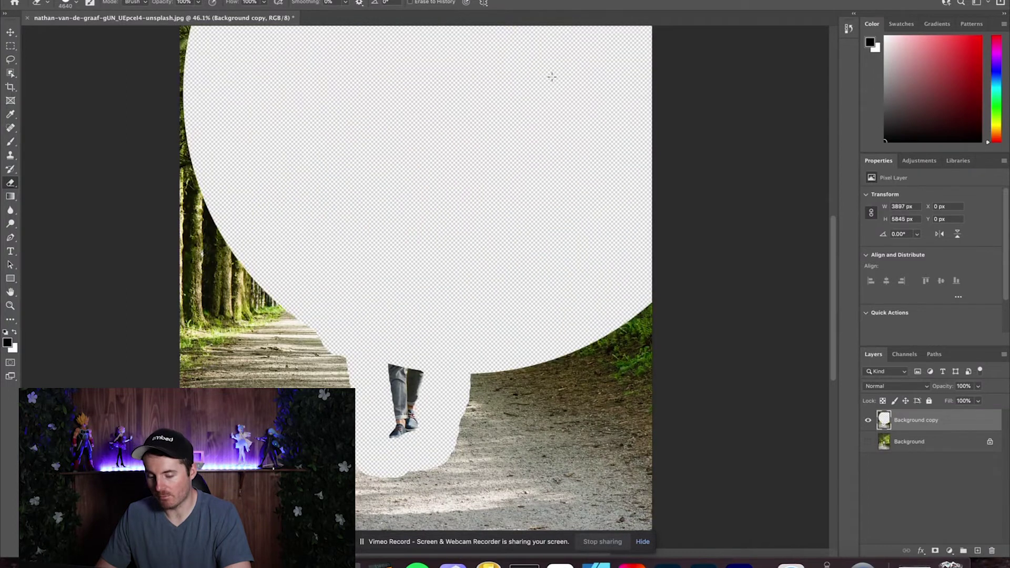
{"action": "key", "text": "super+z"}
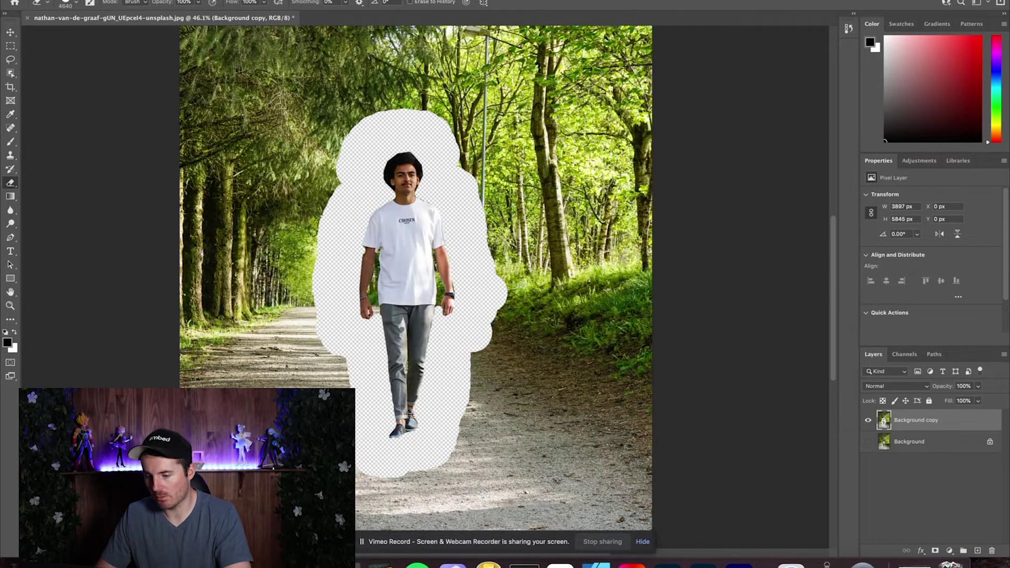
Erase the forest right of the man with a 444 px, then 1760 px eraser
{"action": "right_click", "coordinate": [590, 163]}
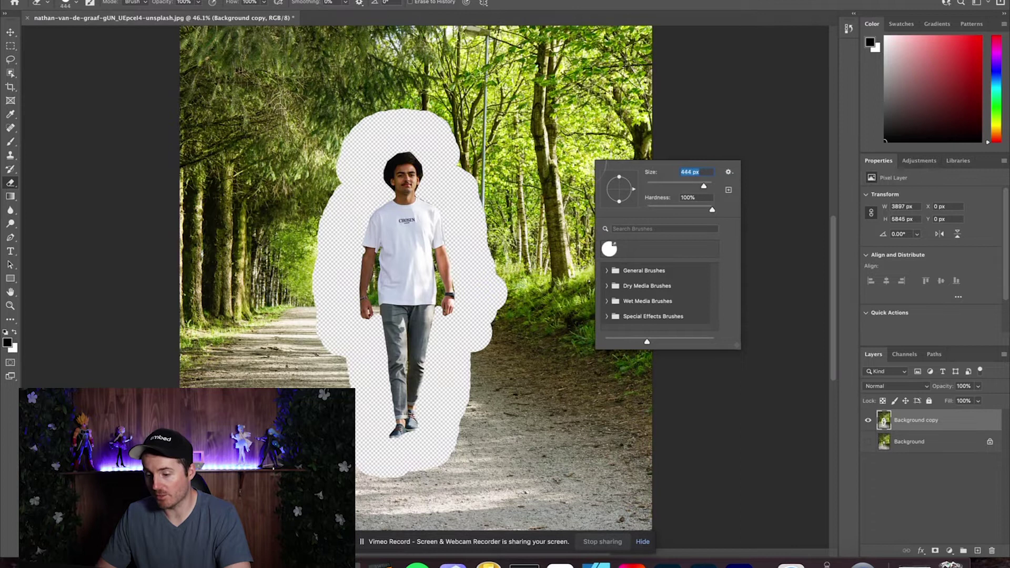
{"action": "key", "text": "Return"}
{"action": "mouse_move", "coordinate": [487, 157]}
{"action": "left_mouse_down"}
{"action": "mouse_move", "coordinate": [491, 203]}
{"action": "mouse_move", "coordinate": [470, 139]}
{"action": "mouse_move", "coordinate": [521, 346]}
{"action": "mouse_move", "coordinate": [515, 387]}
{"action": "mouse_move", "coordinate": [503, 344]}
{"action": "mouse_move", "coordinate": [477, 413]}
{"action": "mouse_move", "coordinate": [429, 487]}
{"action": "mouse_move", "coordinate": [399, 508]}
{"action": "mouse_move", "coordinate": [606, 419]}
{"action": "mouse_move", "coordinate": [503, 461]}
{"action": "mouse_move", "coordinate": [506, 441]}
{"action": "mouse_move", "coordinate": [560, 410]}
{"action": "left_mouse_up"}
{"action": "right_click", "coordinate": [578, 370]}
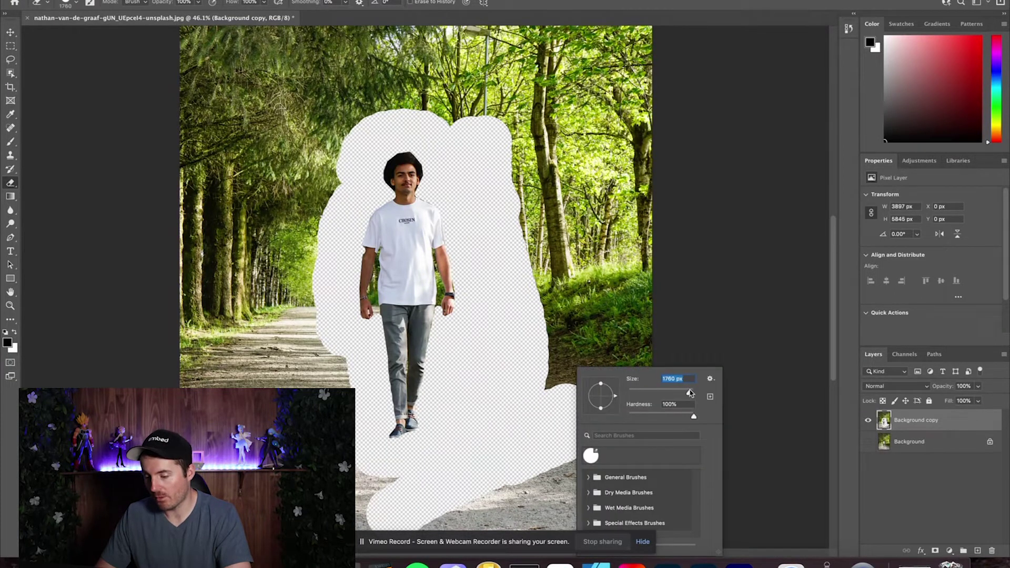
{"action": "key", "text": "Return"}
{"action": "mouse_move", "coordinate": [595, 286]}
{"action": "left_mouse_down"}
{"action": "mouse_move", "coordinate": [611, 466]}
{"action": "mouse_move", "coordinate": [550, 522]}
{"action": "mouse_move", "coordinate": [500, 534]}
{"action": "left_mouse_up"}
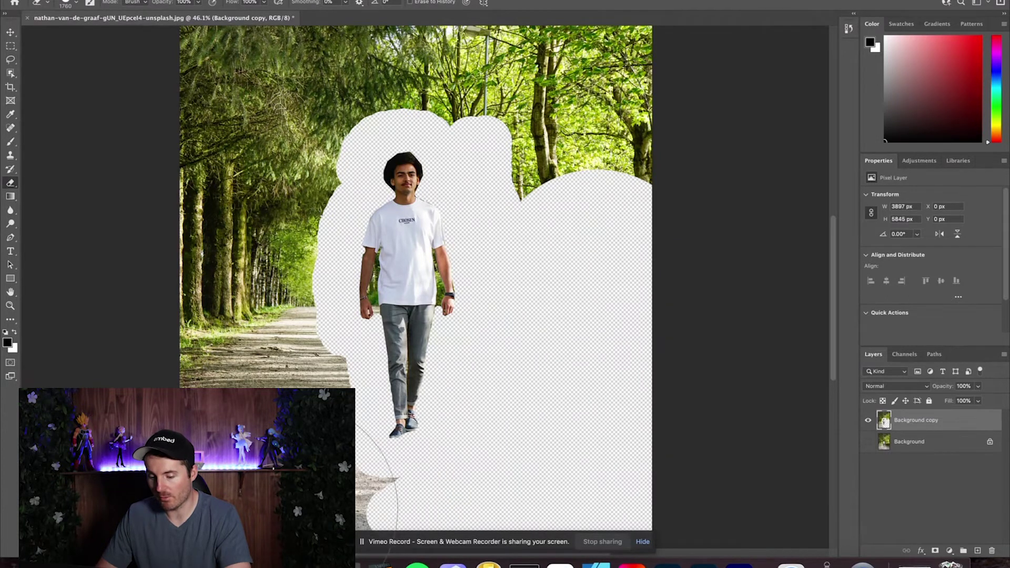
Erase the lower-left path, the forest across the top and the last tree patch, then choose the Move tool
{"action": "left_click_drag", "start_coordinate": [185, 505], "coordinate": [176, 513]}
{"action": "mouse_move", "coordinate": [210, 473]}
{"action": "left_mouse_down"}
{"action": "mouse_move", "coordinate": [252, 414]}
{"action": "mouse_move", "coordinate": [229, 369]}
{"action": "mouse_move", "coordinate": [262, 393]}
{"action": "left_mouse_up"}
{"action": "mouse_move", "coordinate": [225, 337]}
{"action": "left_mouse_down"}
{"action": "mouse_move", "coordinate": [244, 154]}
{"action": "mouse_move", "coordinate": [275, 118]}
{"action": "left_mouse_up"}
{"action": "scroll", "coordinate": [275, 117], "scroll_direction": "up", "scroll_amount": 5}
{"action": "mouse_move", "coordinate": [255, 155]}
{"action": "left_mouse_down"}
{"action": "mouse_move", "coordinate": [288, 92]}
{"action": "mouse_move", "coordinate": [664, 106]}
{"action": "mouse_move", "coordinate": [634, 197]}
{"action": "mouse_move", "coordinate": [631, 263]}
{"action": "mouse_move", "coordinate": [592, 290]}
{"action": "mouse_move", "coordinate": [557, 283]}
{"action": "mouse_move", "coordinate": [586, 326]}
{"action": "left_mouse_up"}
{"action": "left_click", "coordinate": [428, 226]}
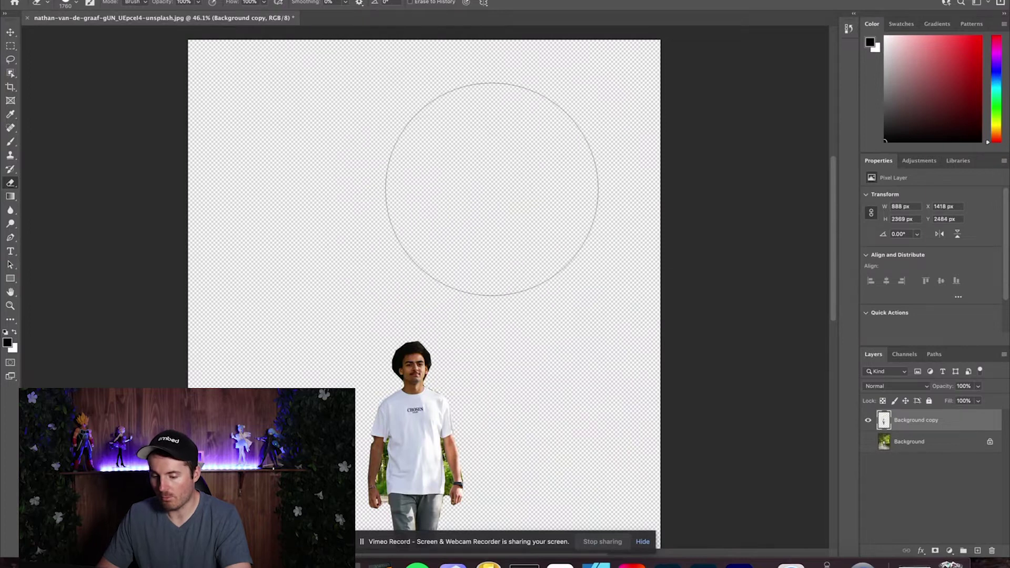
{"action": "scroll", "coordinate": [492, 189], "scroll_direction": "down", "scroll_amount": 10}
{"action": "scroll", "coordinate": [492, 190], "scroll_direction": "up", "scroll_amount": 10}
{"action": "scroll", "coordinate": [492, 189], "scroll_direction": "down", "scroll_amount": 4}
{"action": "scroll", "coordinate": [492, 189], "scroll_direction": "down", "scroll_amount": 1}
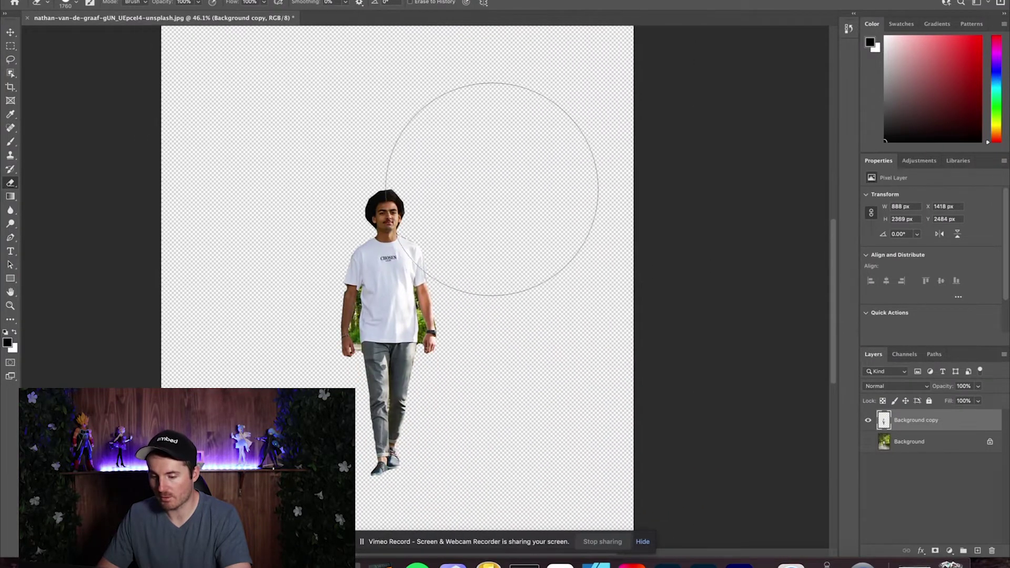
{"action": "scroll", "coordinate": [492, 189], "scroll_direction": "down", "scroll_amount": 1}
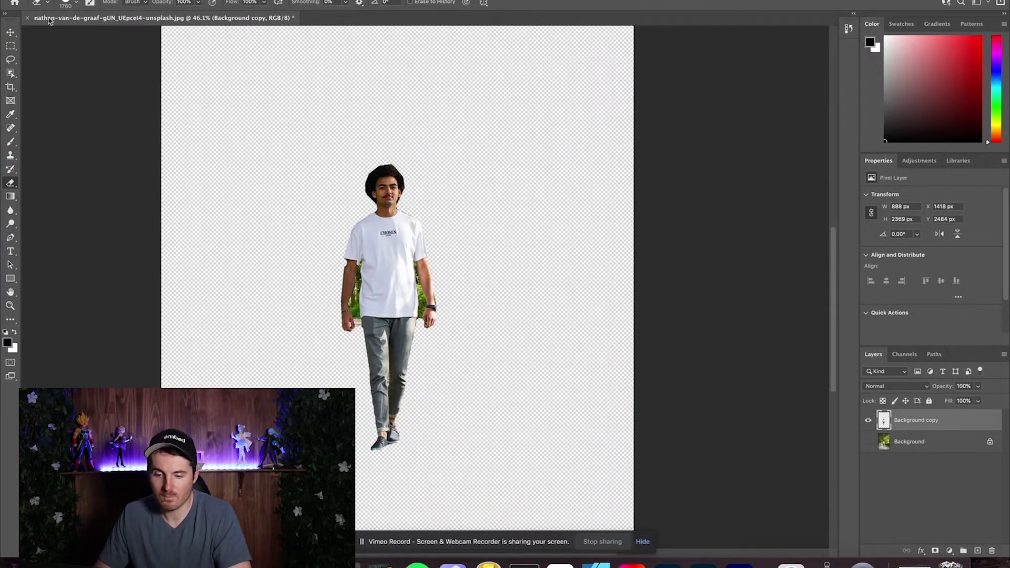
{"action": "left_click", "coordinate": [11, 35]}
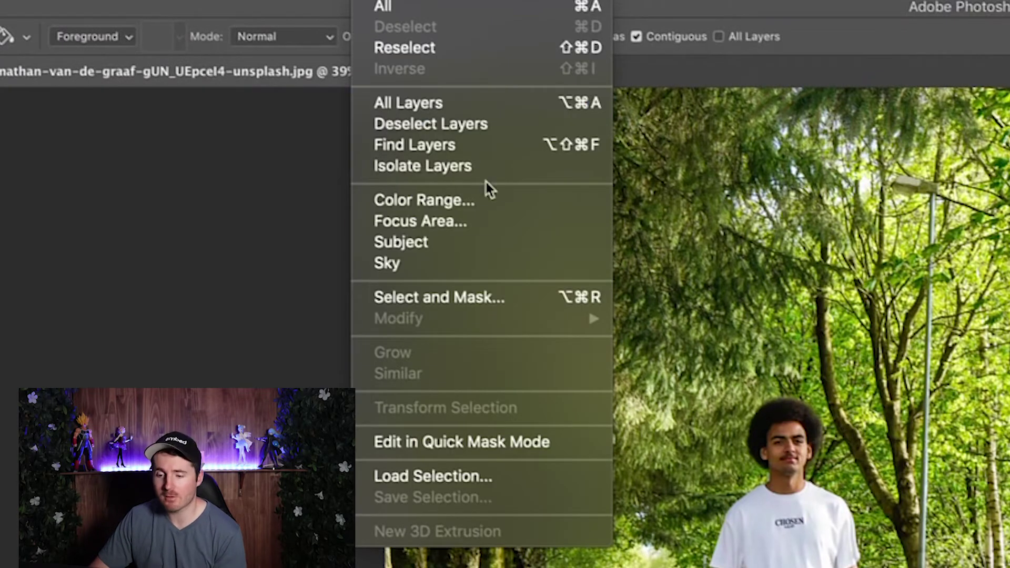
Select the walking man on Layer 0 with Select > Subject
{"action": "left_click", "coordinate": [483, 241]}
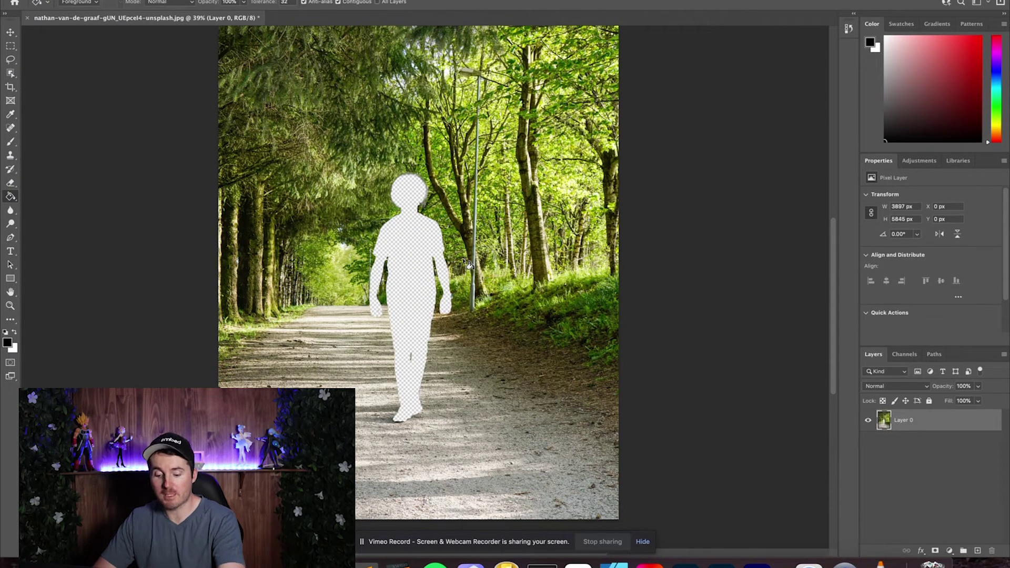
Undo the deletion so the man returns with his subject selection intact
{"action": "key", "text": "ctrl+z"}
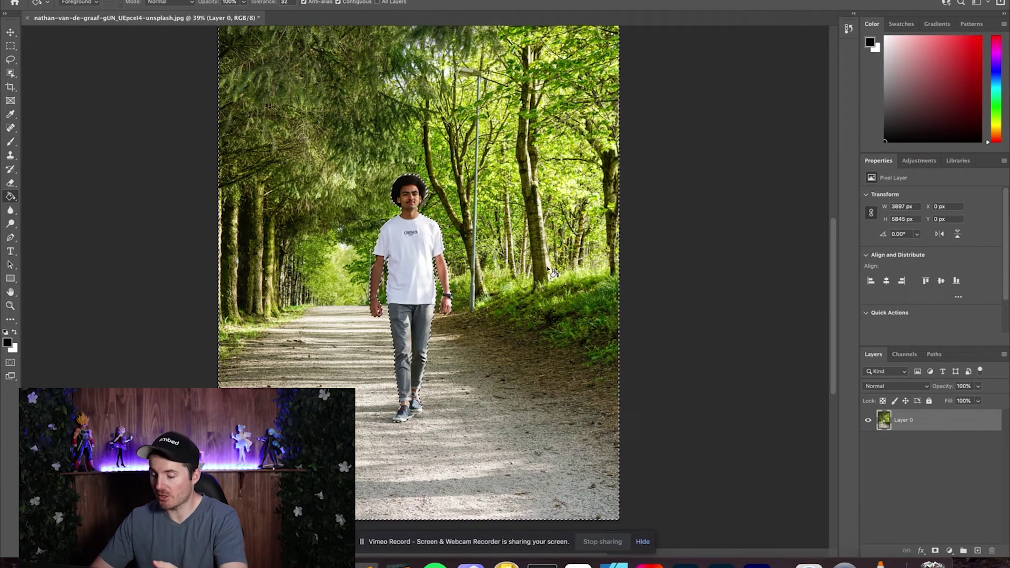
{"action": "key", "text": "Delete"}
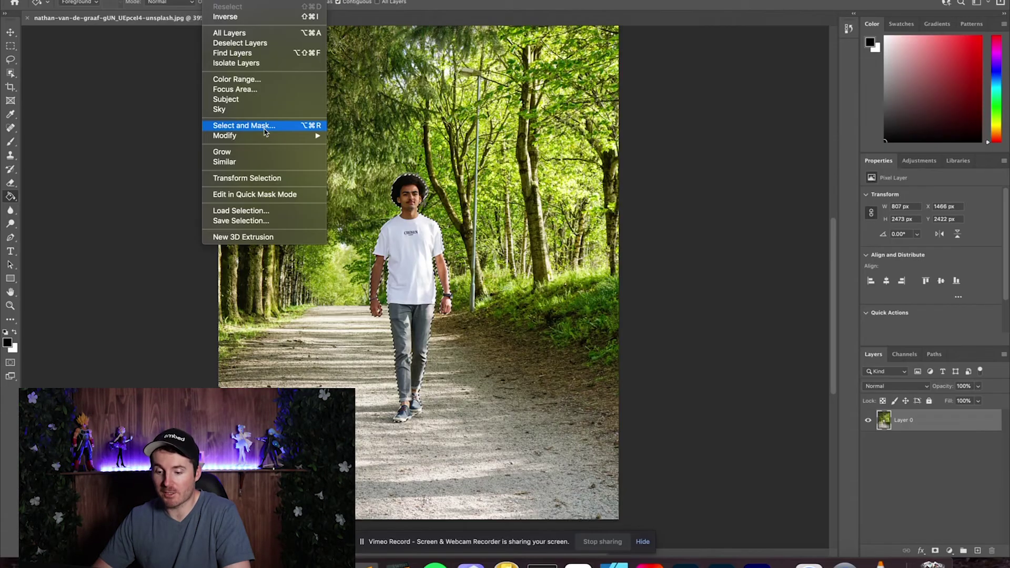
Launch Select and Mask for the man's selection, clearing the leftover menu from the canvas
{"action": "left_click", "coordinate": [265, 126]}
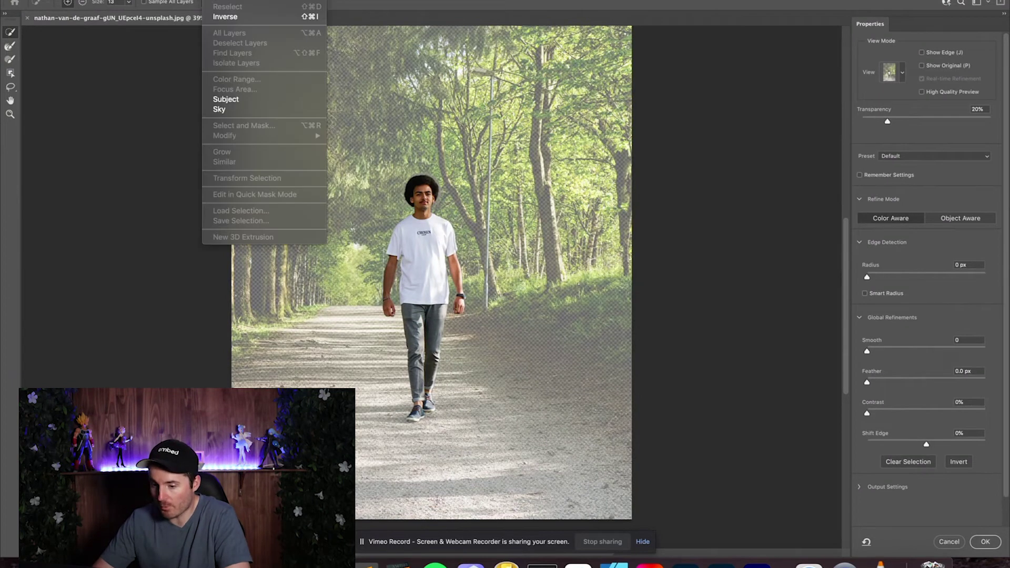
{"action": "left_click", "coordinate": [435, 225]}
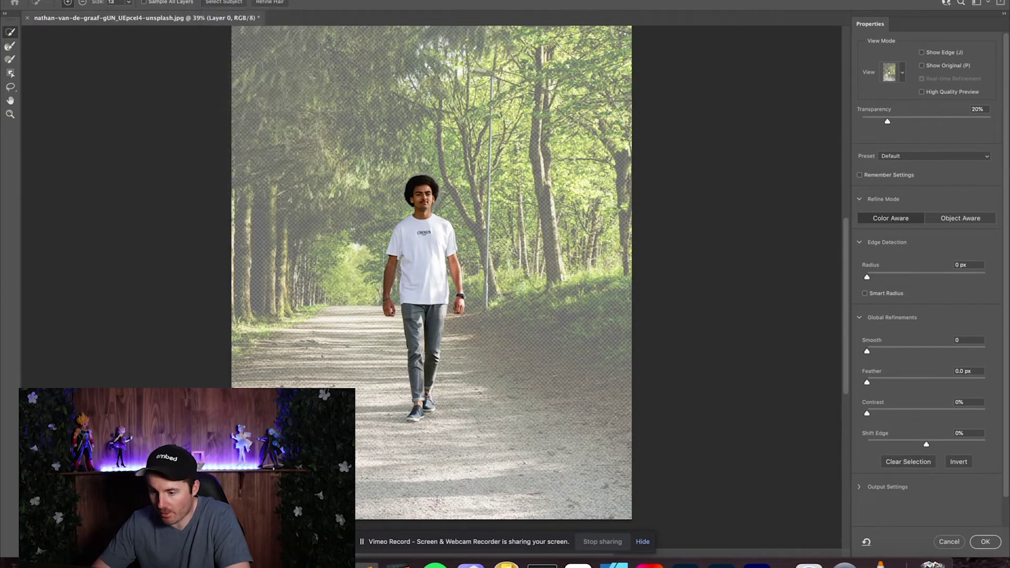